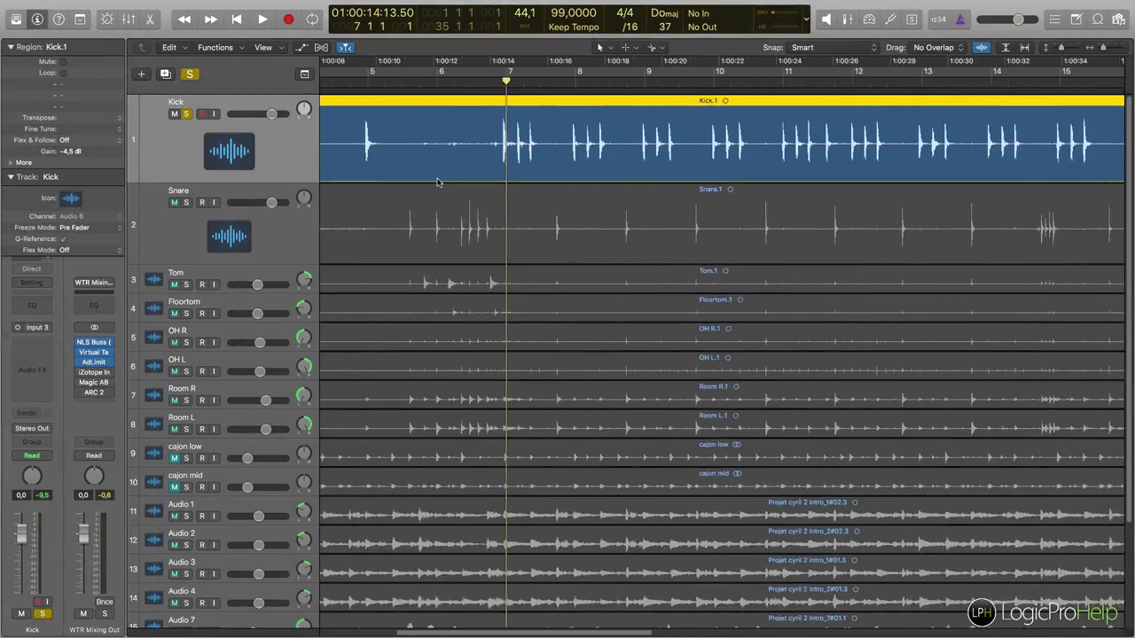
# - Insert the FF Pro-G gate on the Kick track and position its window below the Kick and Snare waveforms
pyautogui.hscroll(-6, 416, 188)
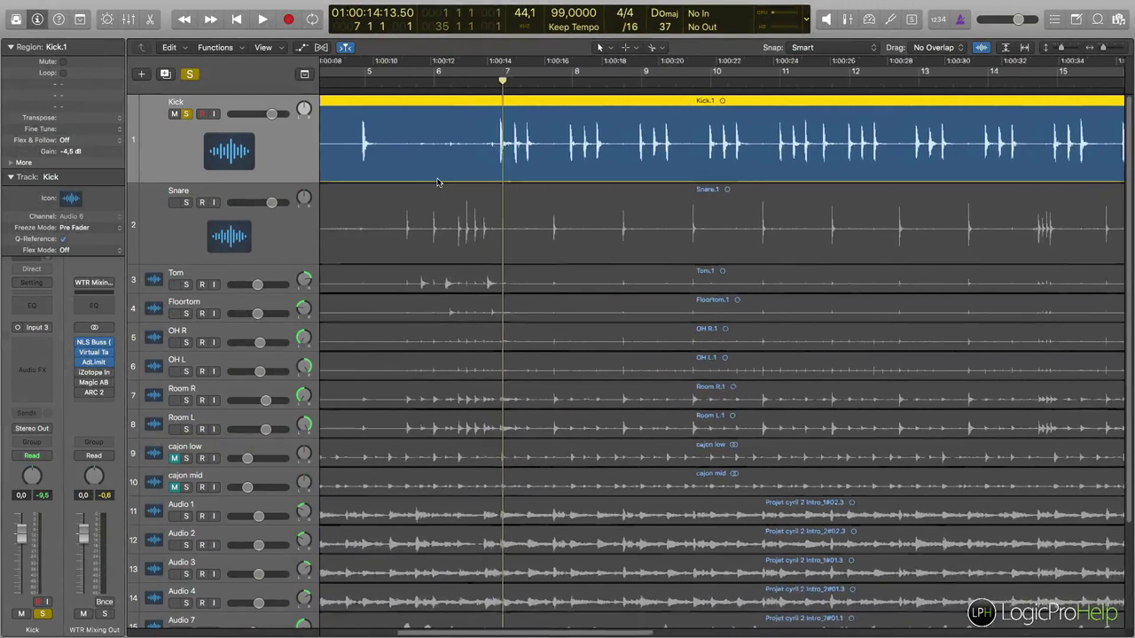
pyautogui.click(28, 345)
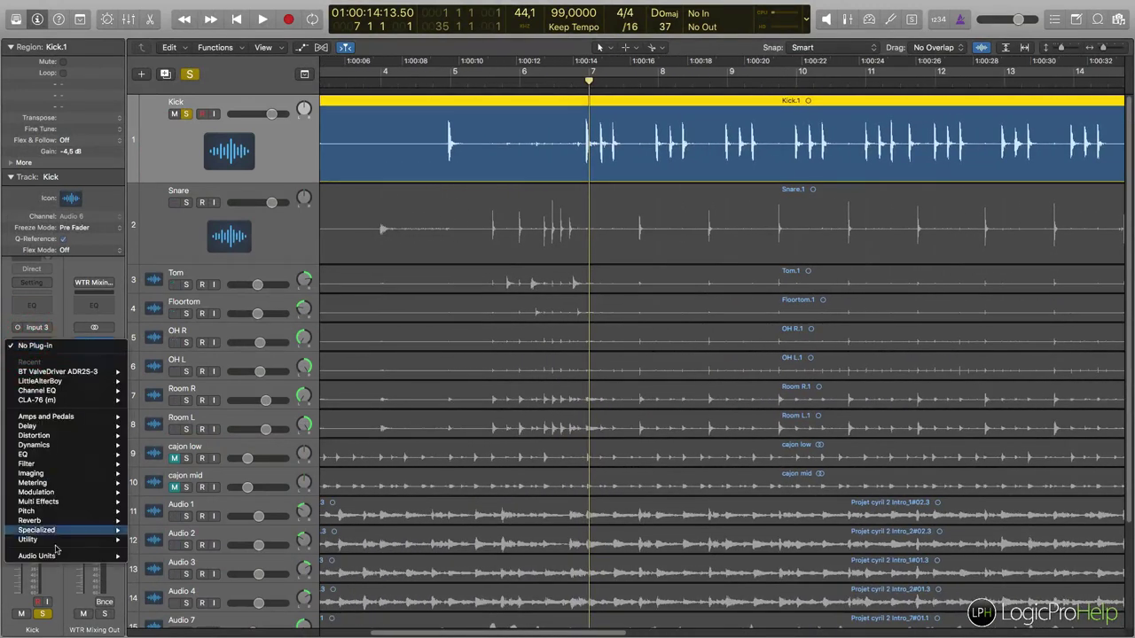
pyautogui.moveTo(39, 556)
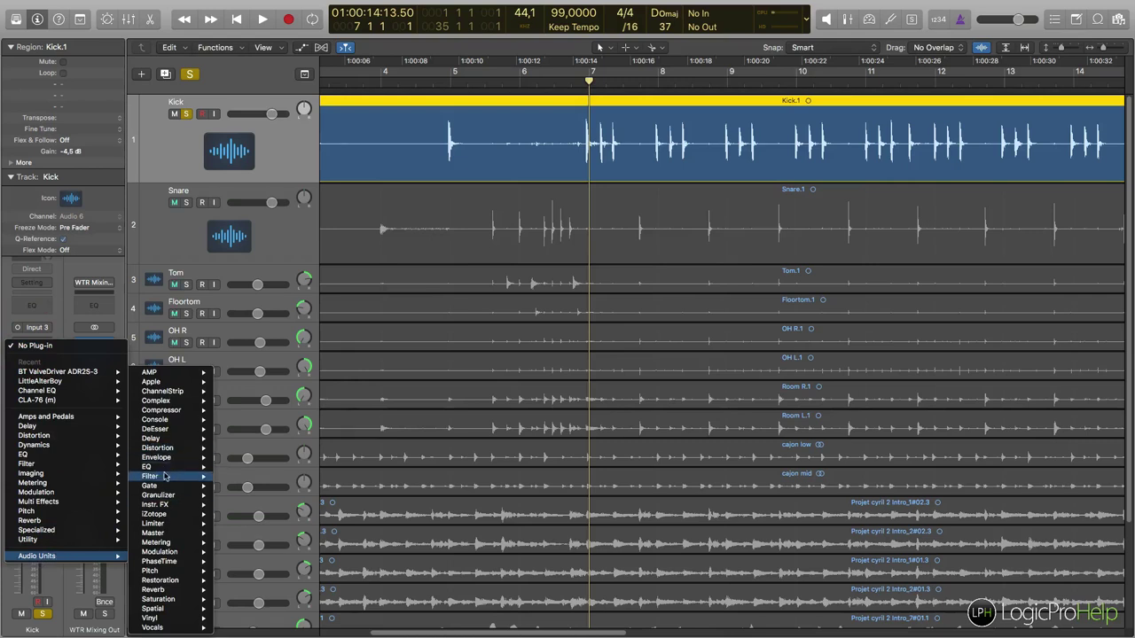
pyautogui.moveTo(167, 485)
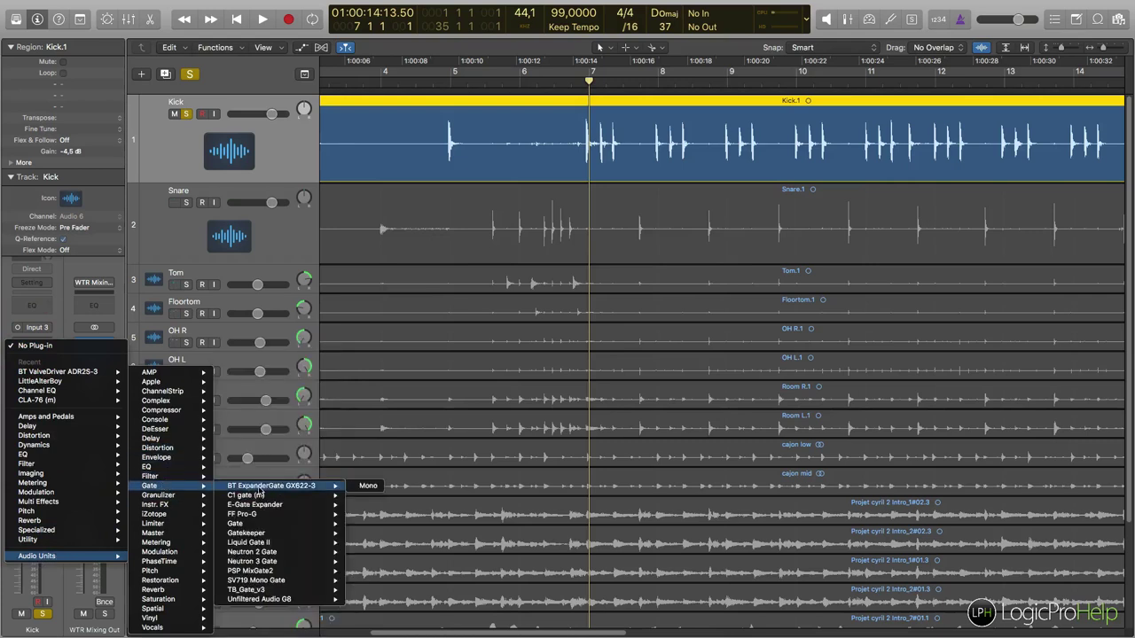
pyautogui.moveTo(259, 515)
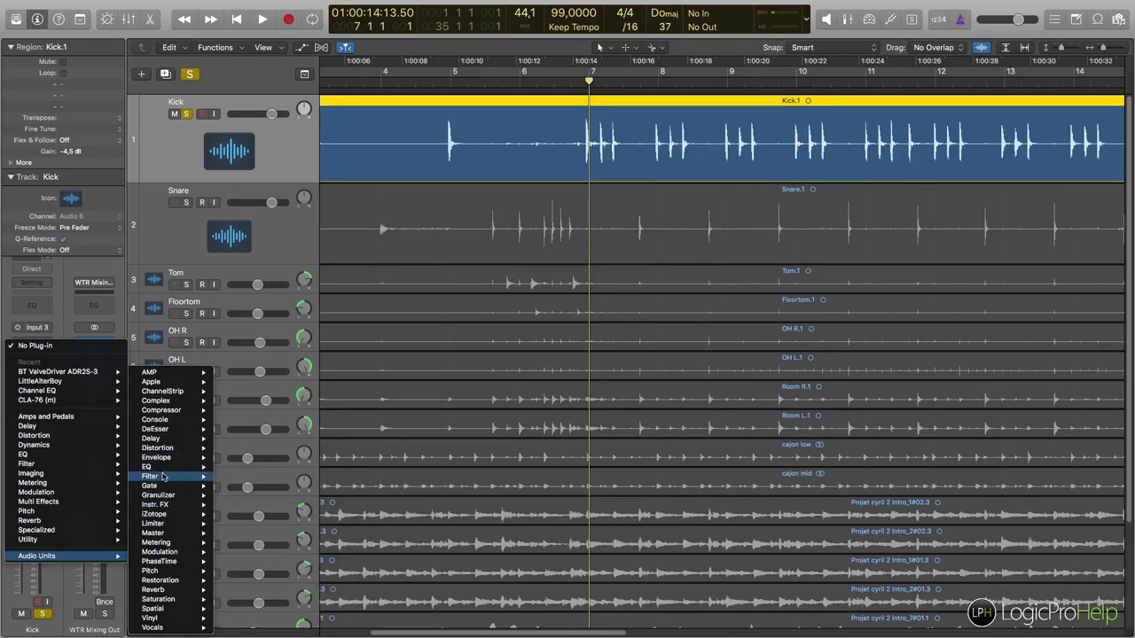
pyautogui.click(260, 517)
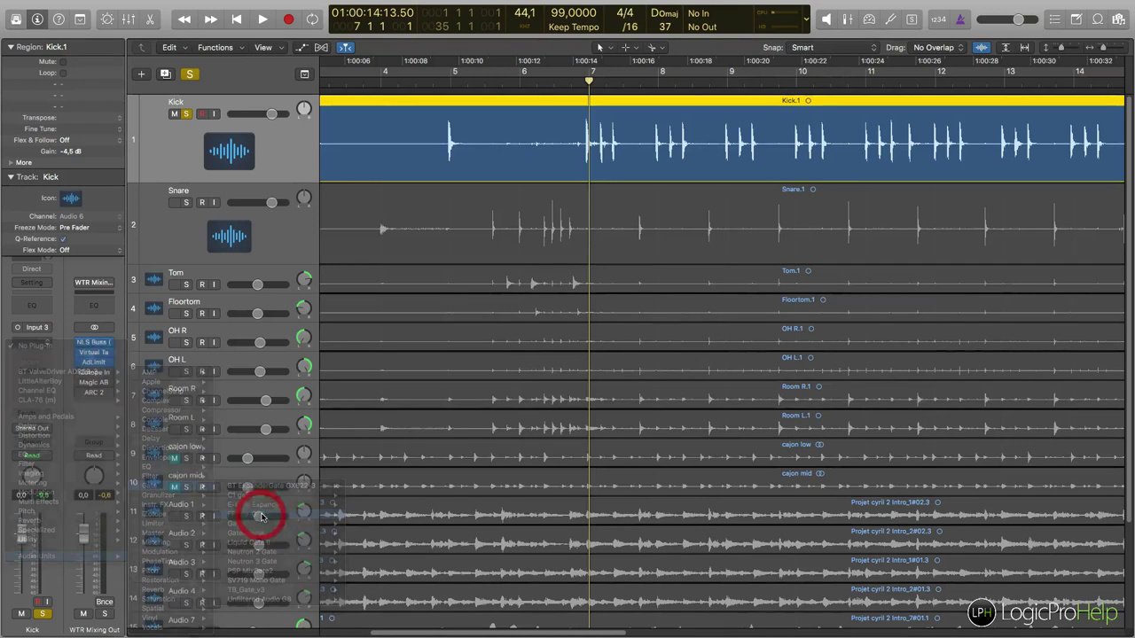
pyautogui.moveTo(265, 29); pyautogui.dragTo(615, 261)
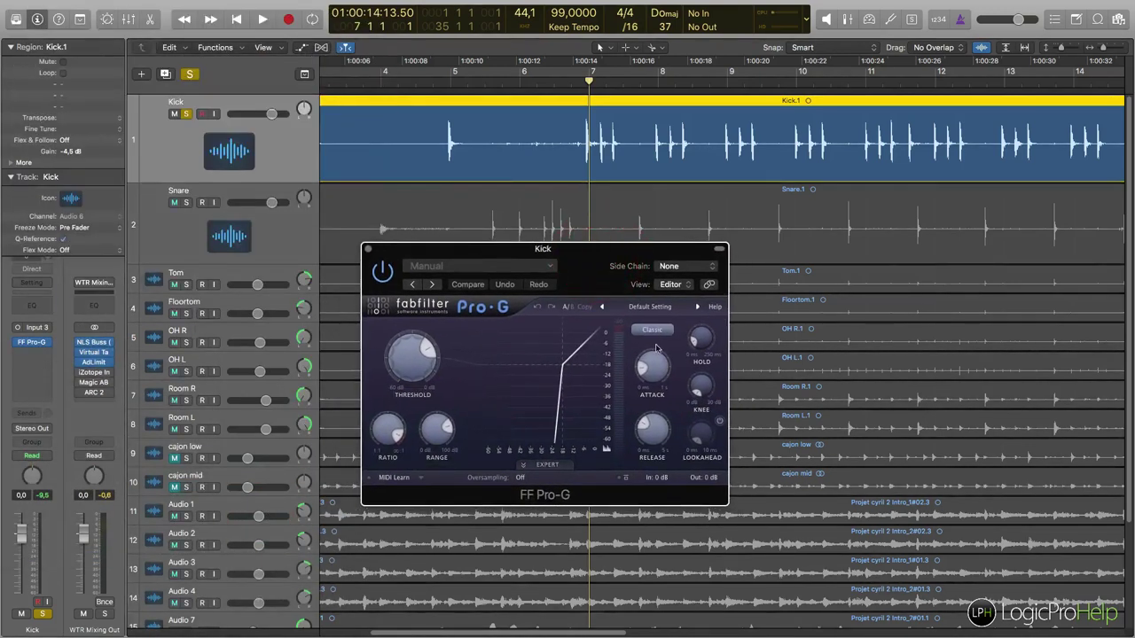
pyautogui.moveTo(585, 266); pyautogui.dragTo(566, 299)
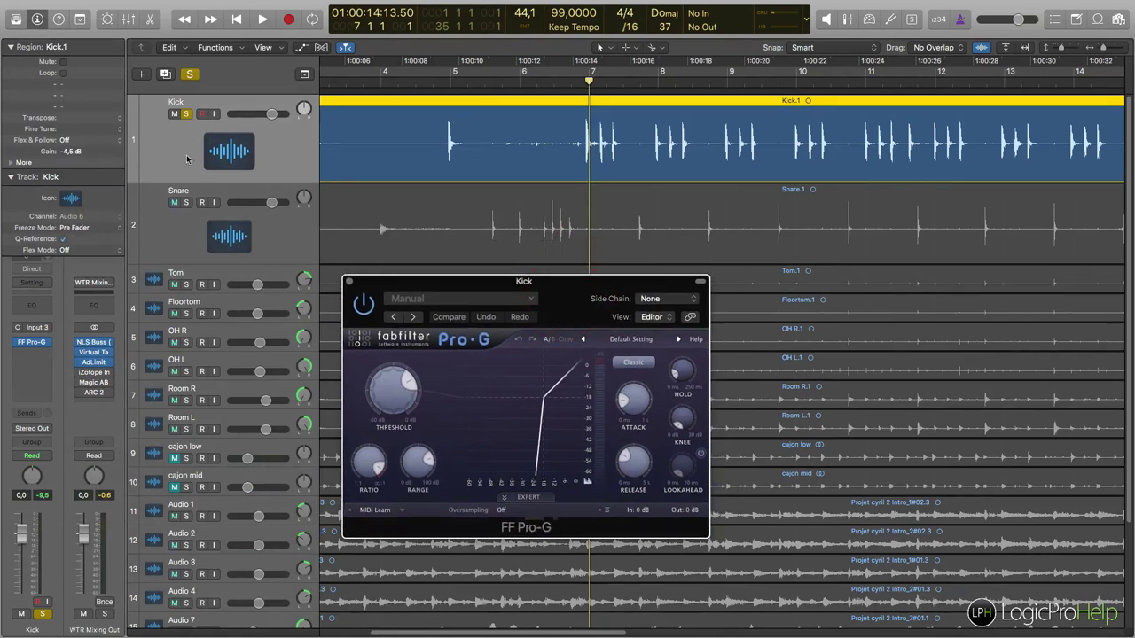
# - Place the playhead just before the kick hit at bar 5 and shift the gate window slightly
pyautogui.click(174, 212)
pyautogui.click(176, 159)
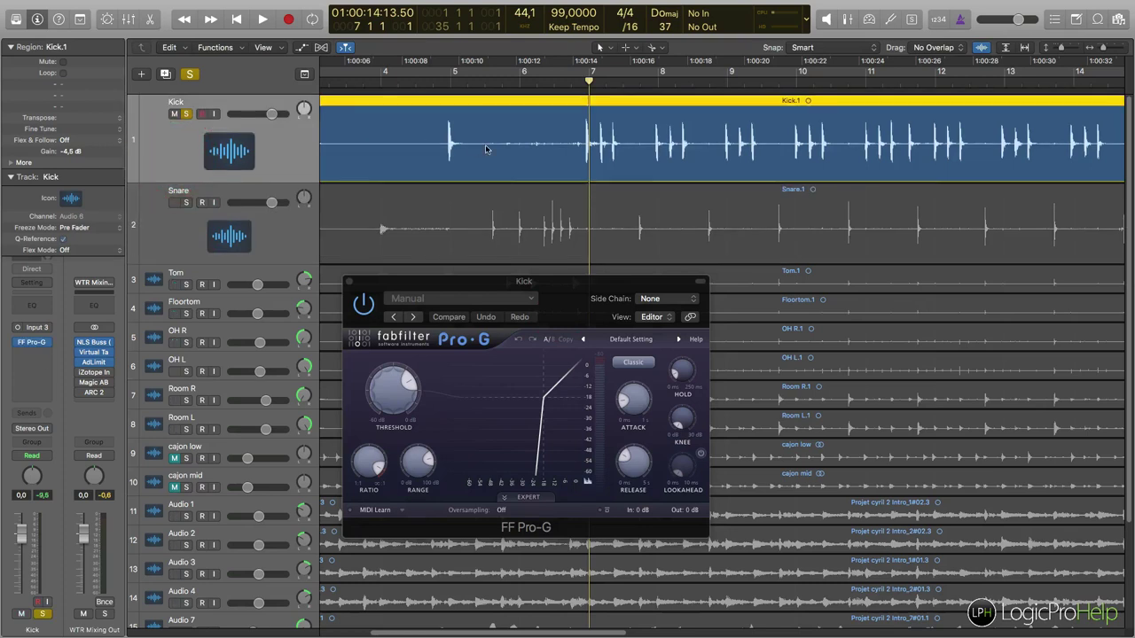
pyautogui.moveTo(452, 85); pyautogui.dragTo(442, 84)
pyautogui.moveTo(551, 305); pyautogui.dragTo(535, 291)
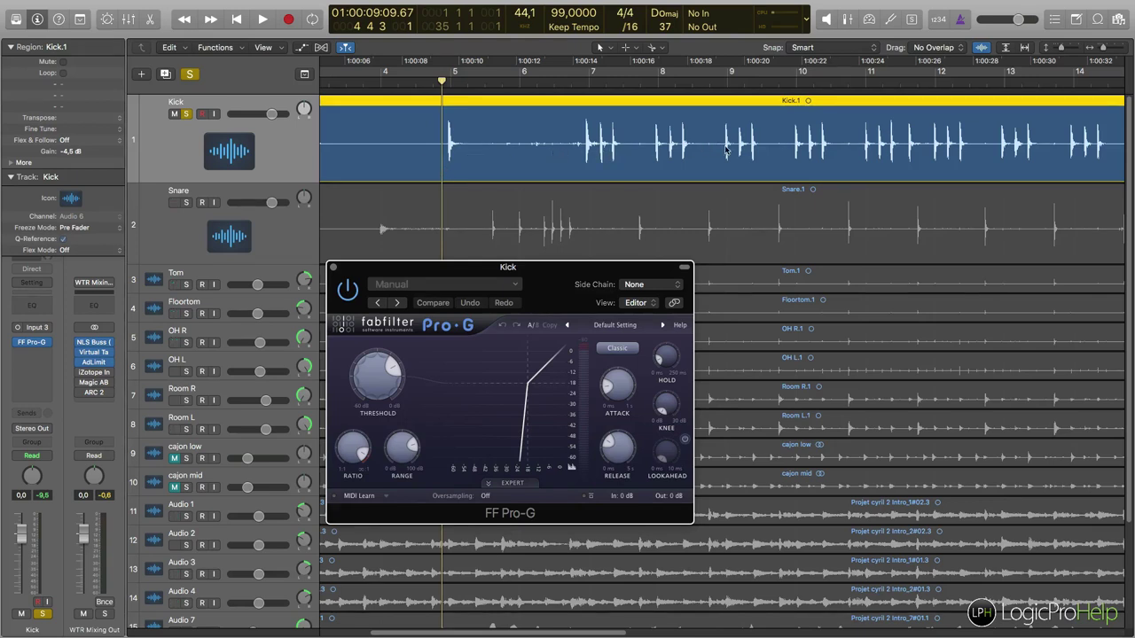
# - Move the gate window clear of the Tom waveforms and magnify the waveform display of all tracks
pyautogui.hscroll(-5, 725, 151)
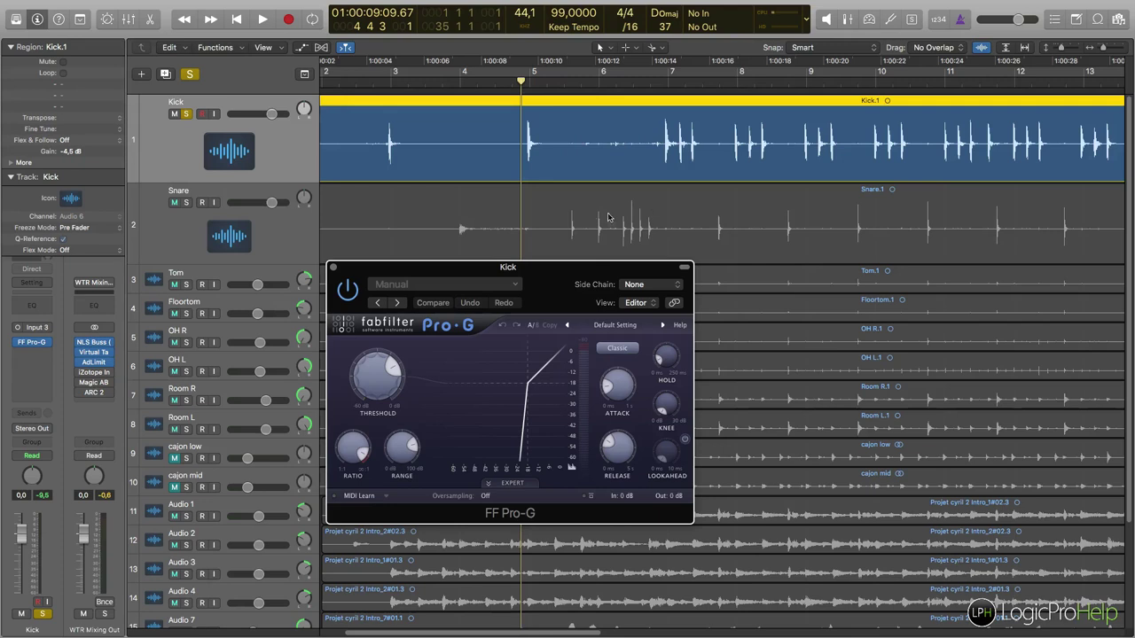
pyautogui.moveTo(436, 267); pyautogui.dragTo(435, 337)
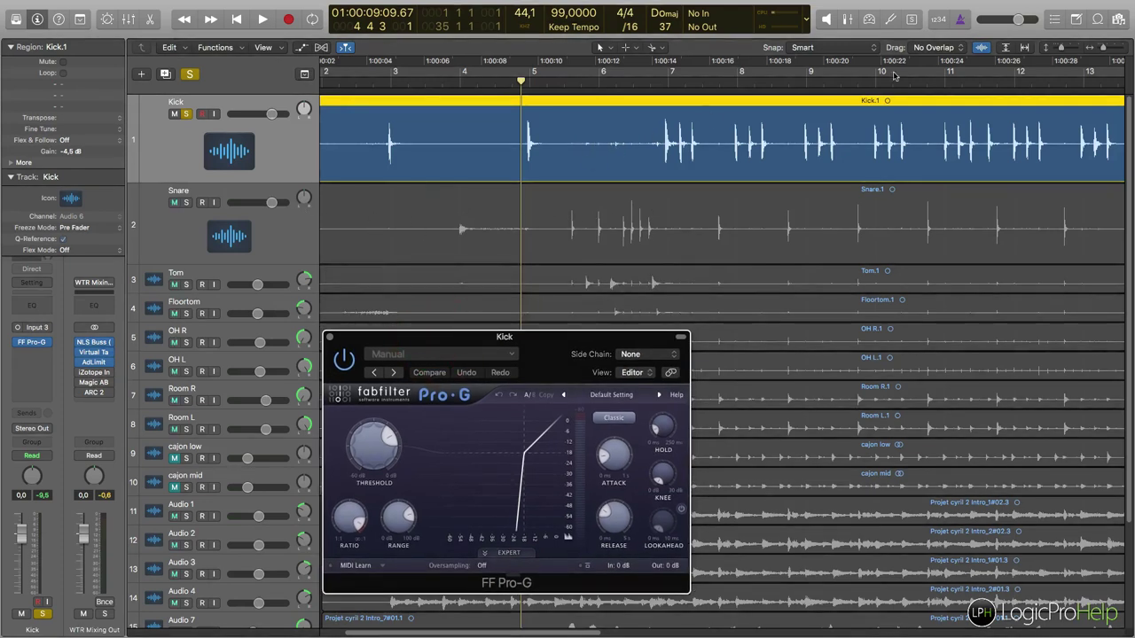
pyautogui.moveTo(983, 47); pyautogui.dragTo(981, 22)
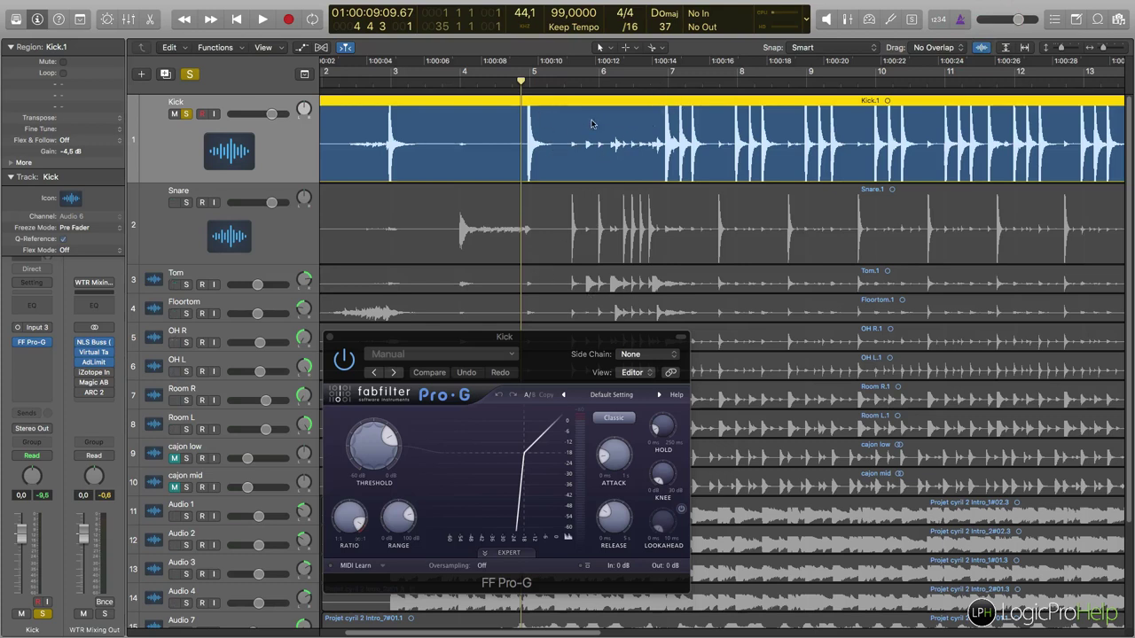
# - Select the Snare region, toggle the waveform zoom off and on, and slightly reduce its magnification
pyautogui.click(498, 241)
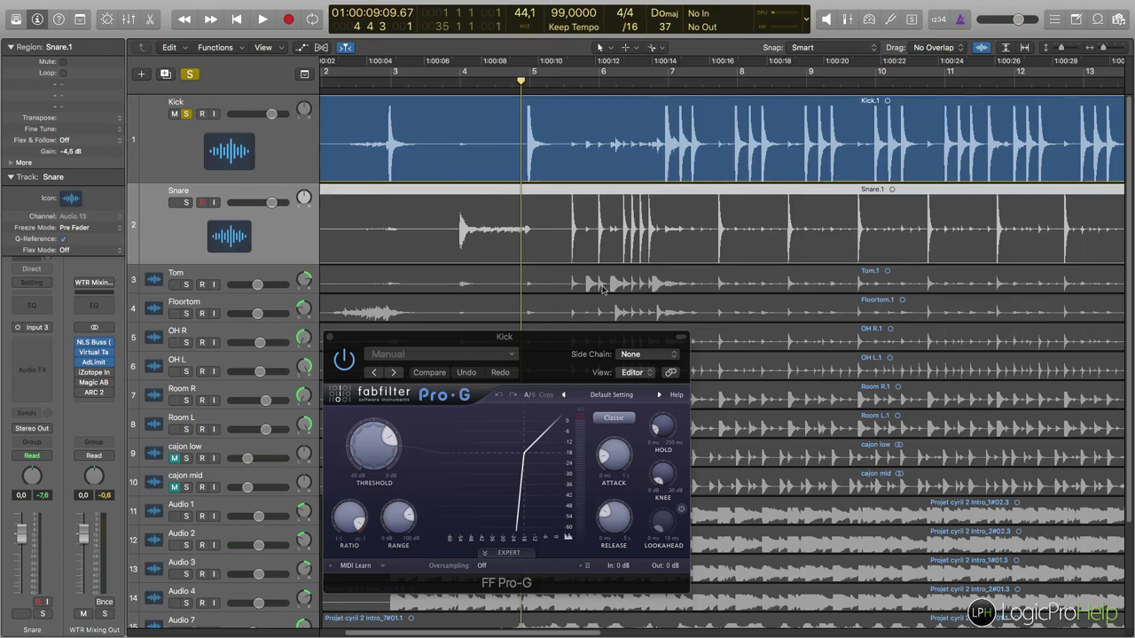
pyautogui.click(187, 114)
pyautogui.click(982, 49)
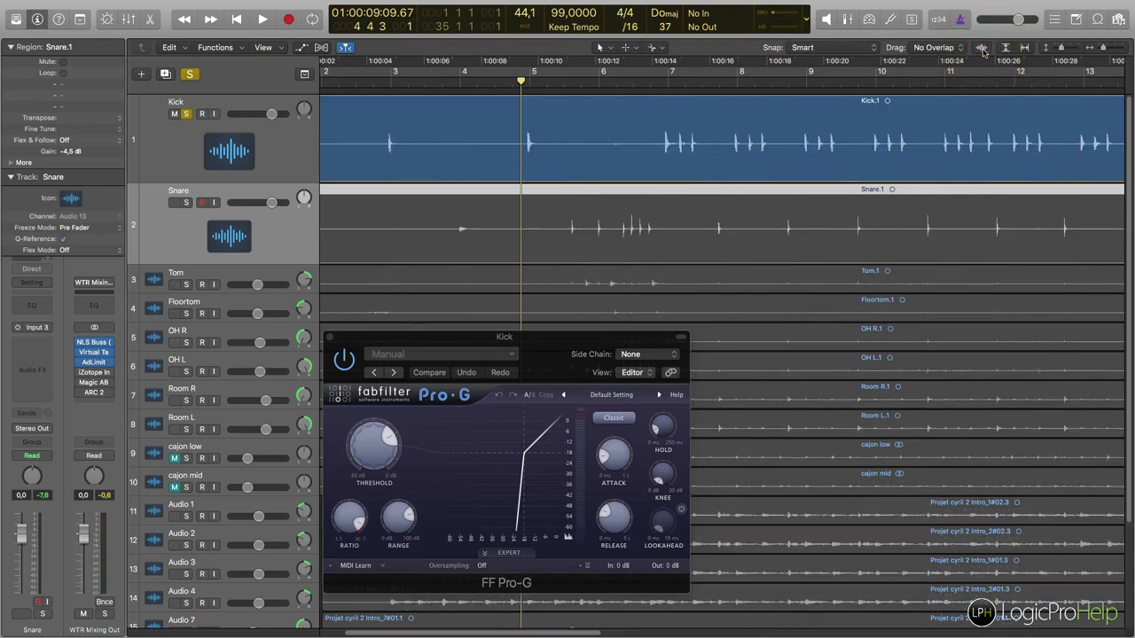
pyautogui.click(982, 48)
pyautogui.moveTo(982, 51); pyautogui.dragTo(981, 77)
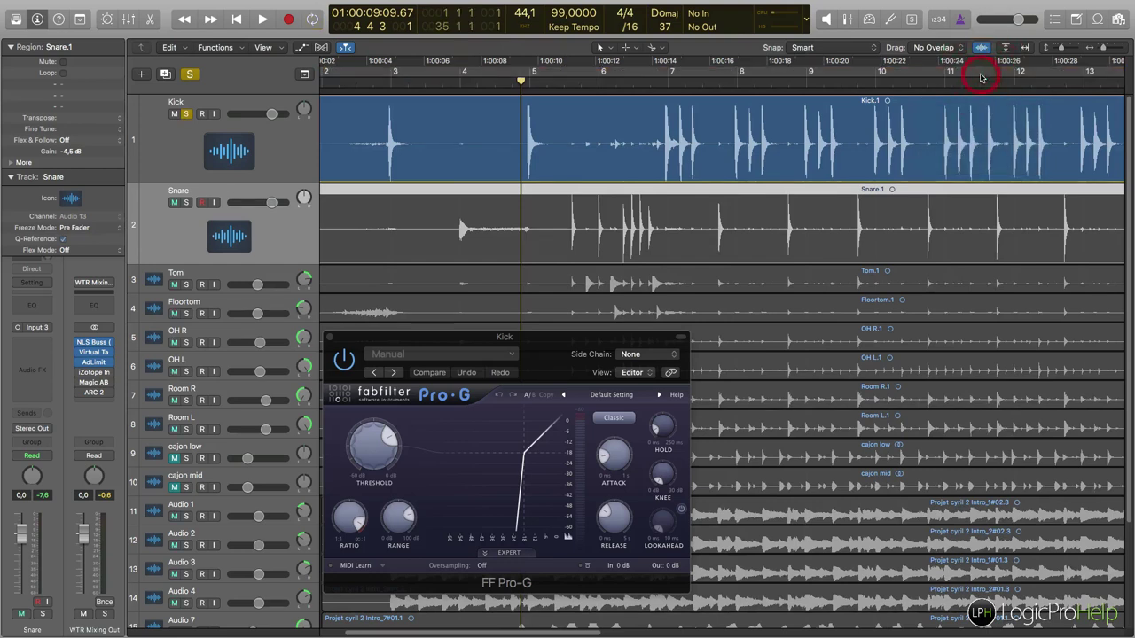
pyautogui.hotkey('ctrl', 'm')
# - Marquee-select the quiet passage of bleed on the Kick track from just after bar 5 to bar 7
pyautogui.moveTo(534, 357); pyautogui.dragTo(546, 286)
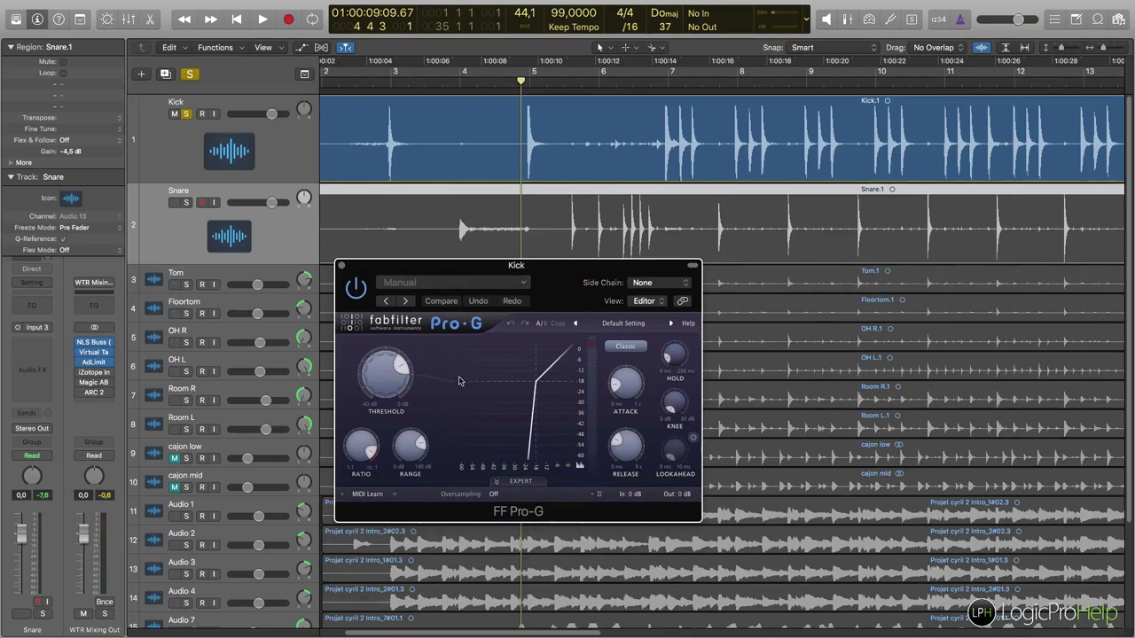
pyautogui.hscroll(10, 698, 125)
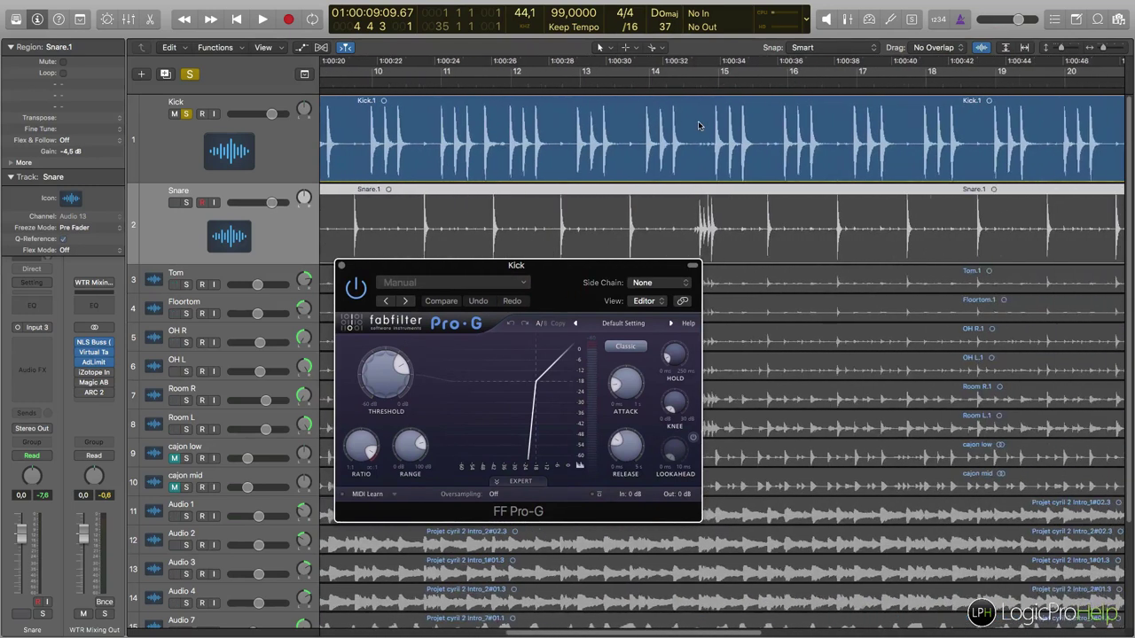
pyautogui.hscroll(-12, 697, 125)
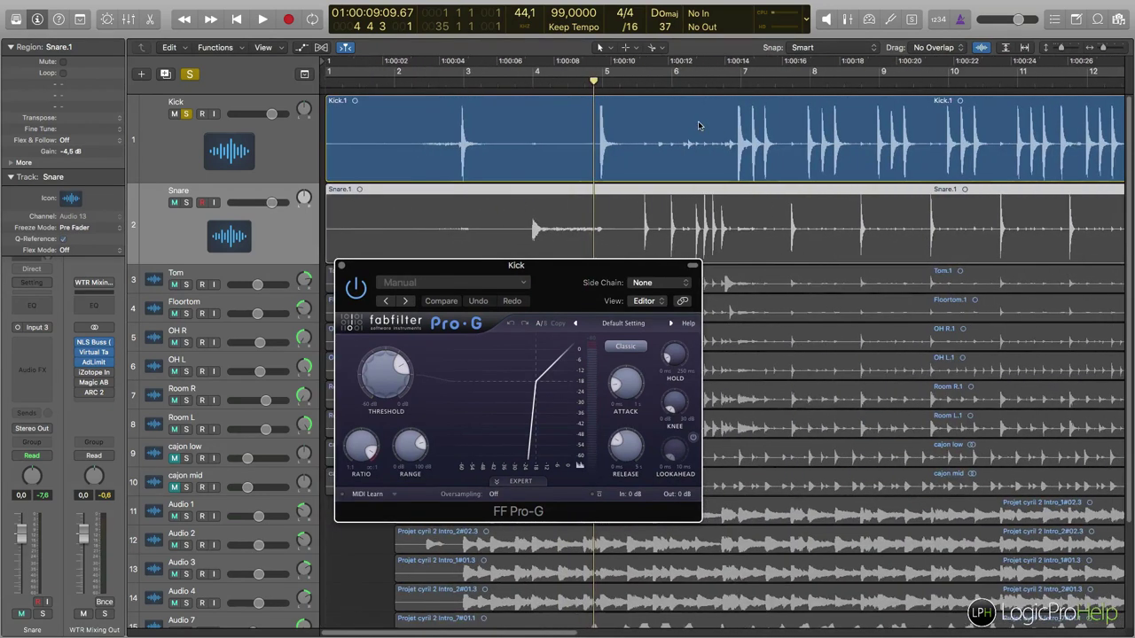
pyautogui.hscroll(1, 698, 125)
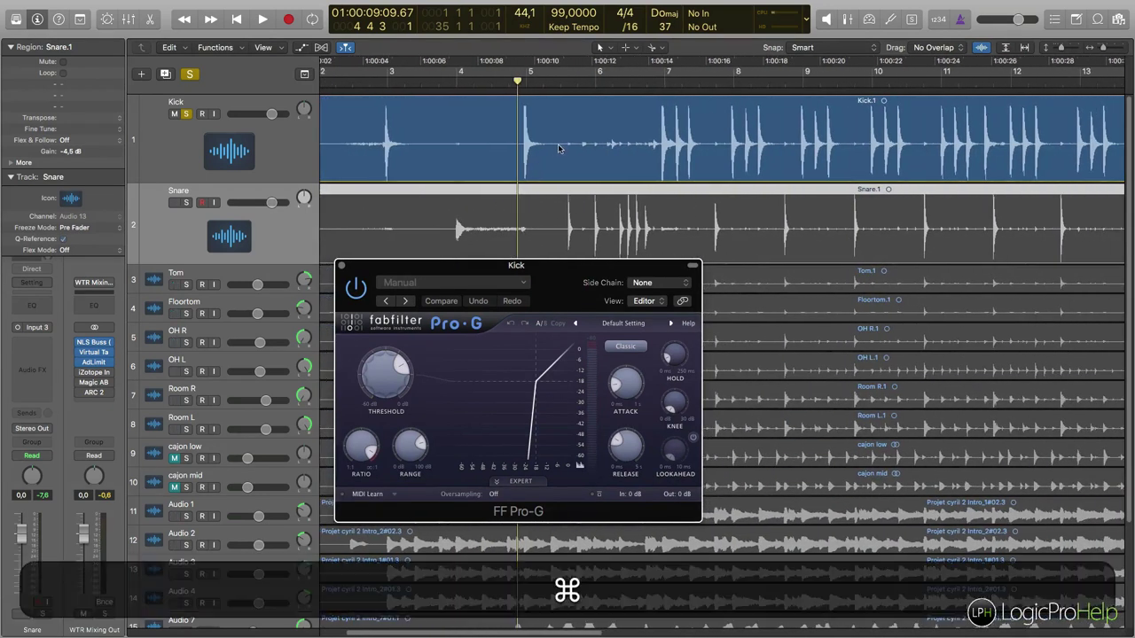
pyautogui.keyDown('super'); pyautogui.click(551, 146); pyautogui.keyUp('super')
pyautogui.moveTo(551, 146); pyautogui.dragTo(664, 150)
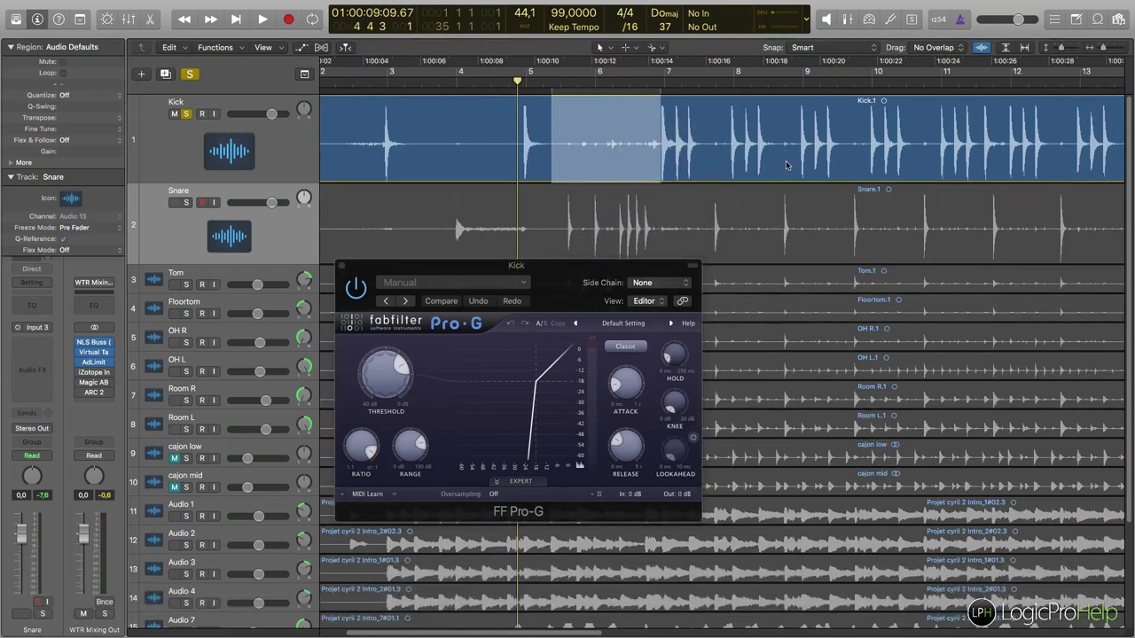
# - Select the whole Kick region and move the gate window just below the Kick waveform
pyautogui.hscroll(10, 905, 151)
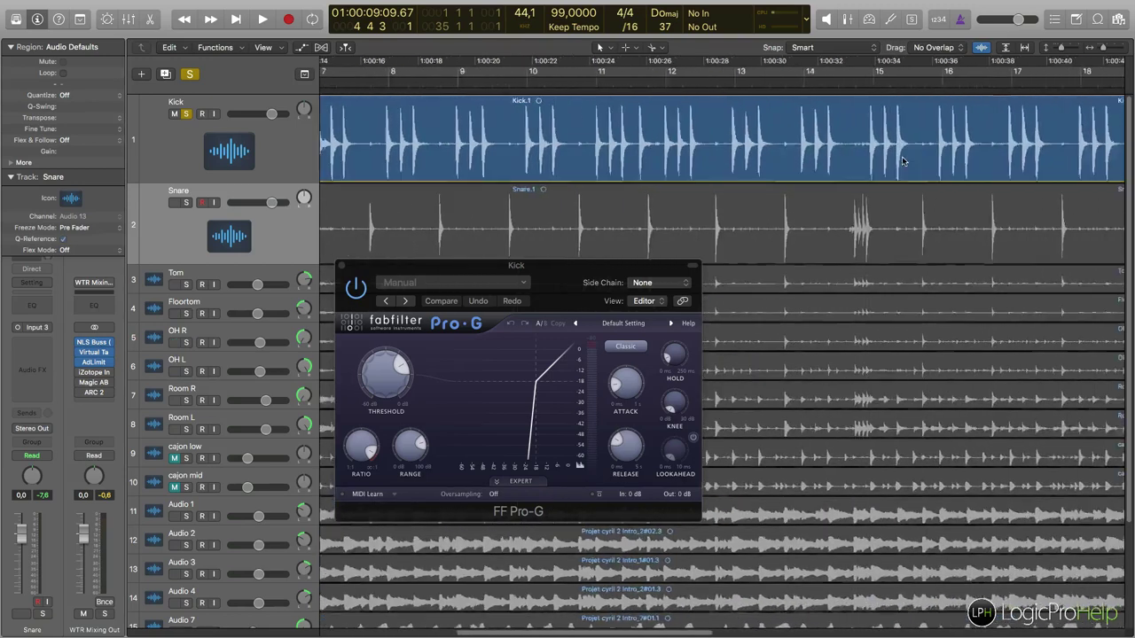
pyautogui.hscroll(-10, 902, 156)
pyautogui.click(902, 156)
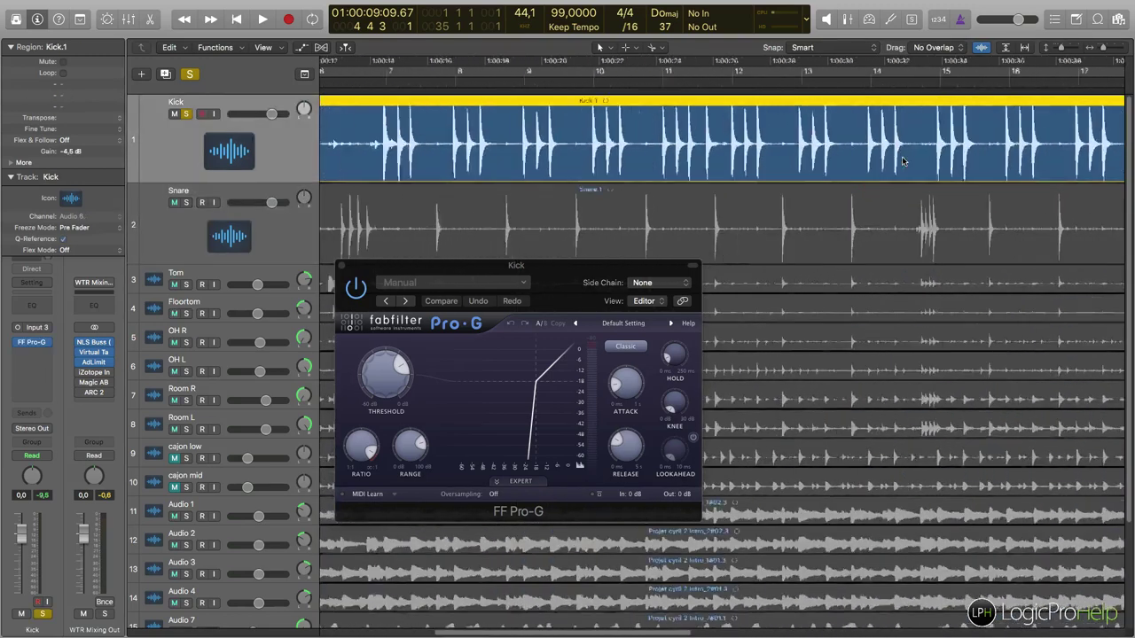
pyautogui.hscroll(2, 904, 160)
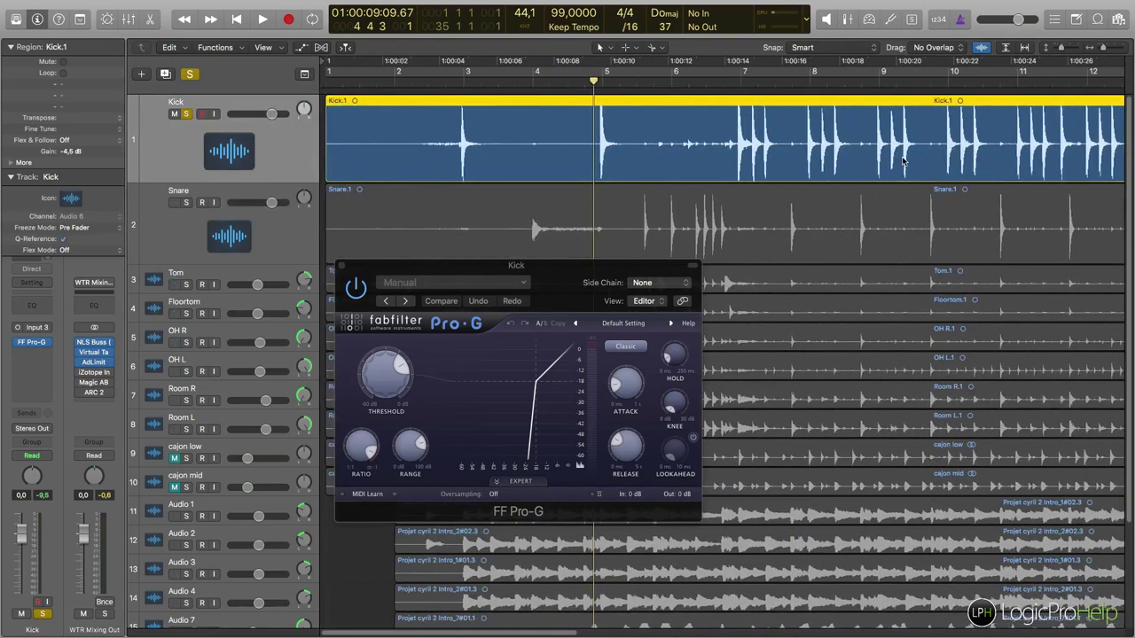
pyautogui.moveTo(566, 280); pyautogui.dragTo(567, 256)
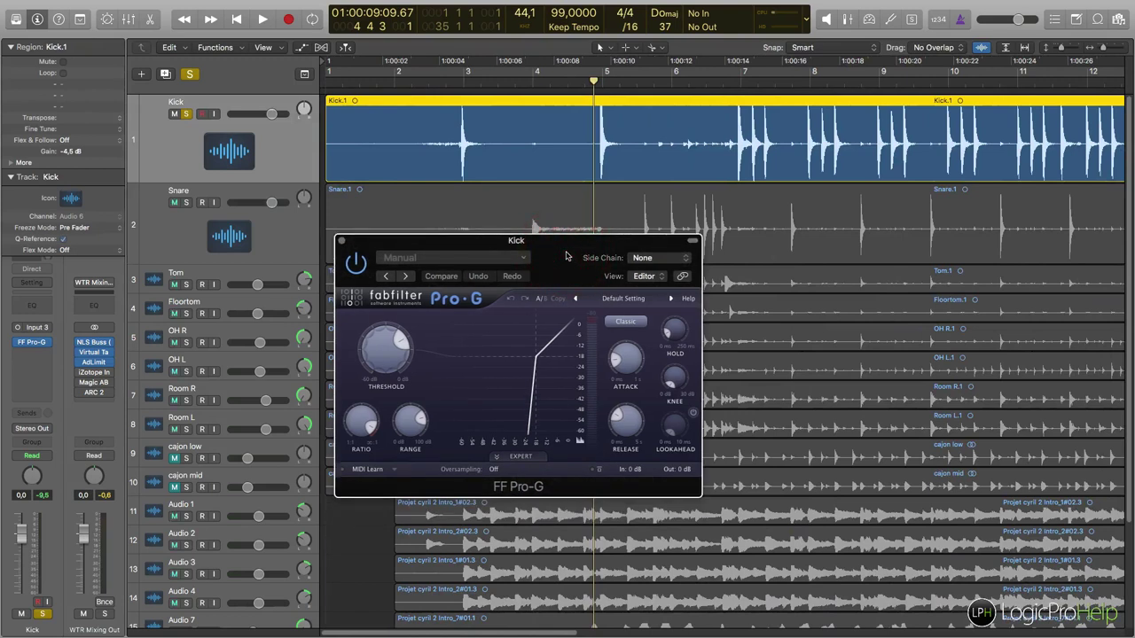
pyautogui.moveTo(546, 261); pyautogui.dragTo(583, 252)
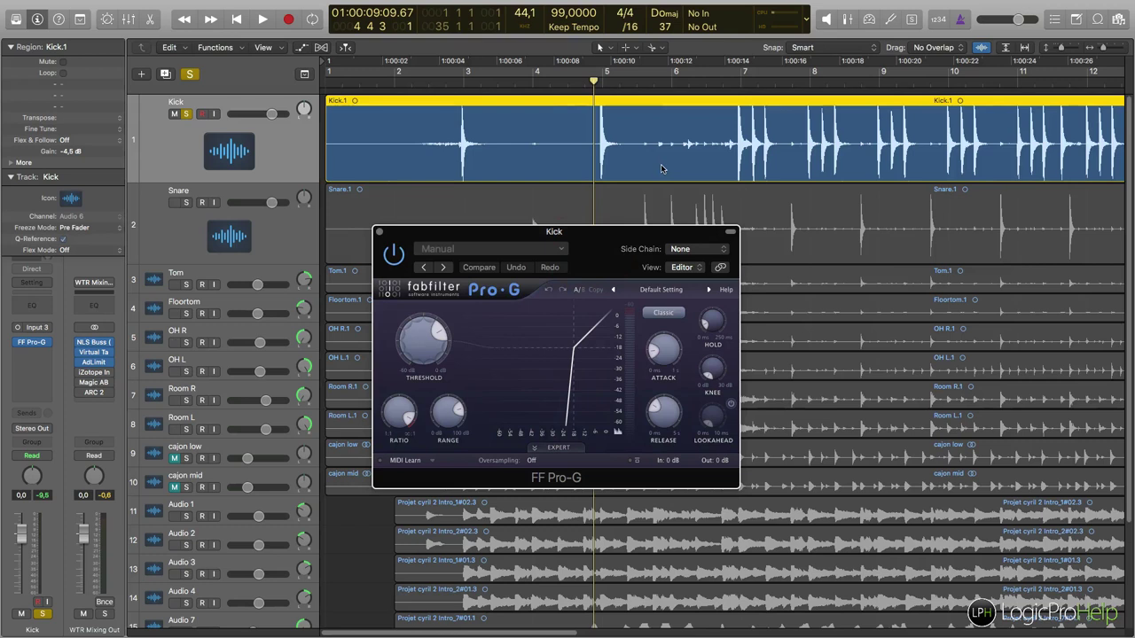
pyautogui.moveTo(589, 251); pyautogui.dragTo(632, 245)
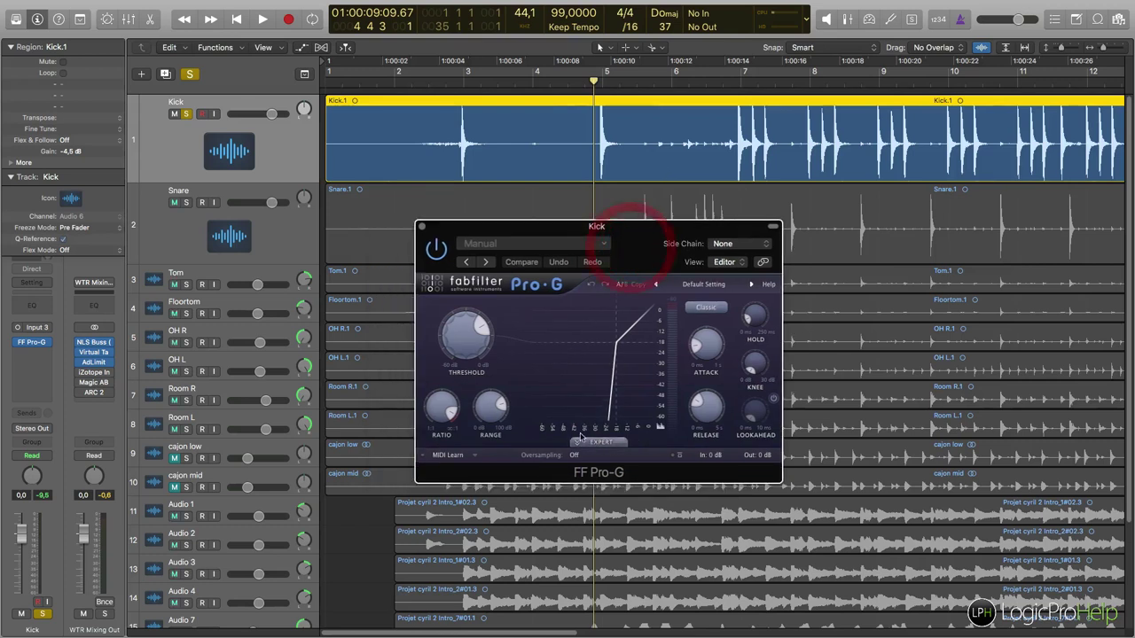
# - Lower the gate's threshold to about -20.86 dB and enable lookahead
pyautogui.moveTo(468, 325); pyautogui.dragTo(475, 357)
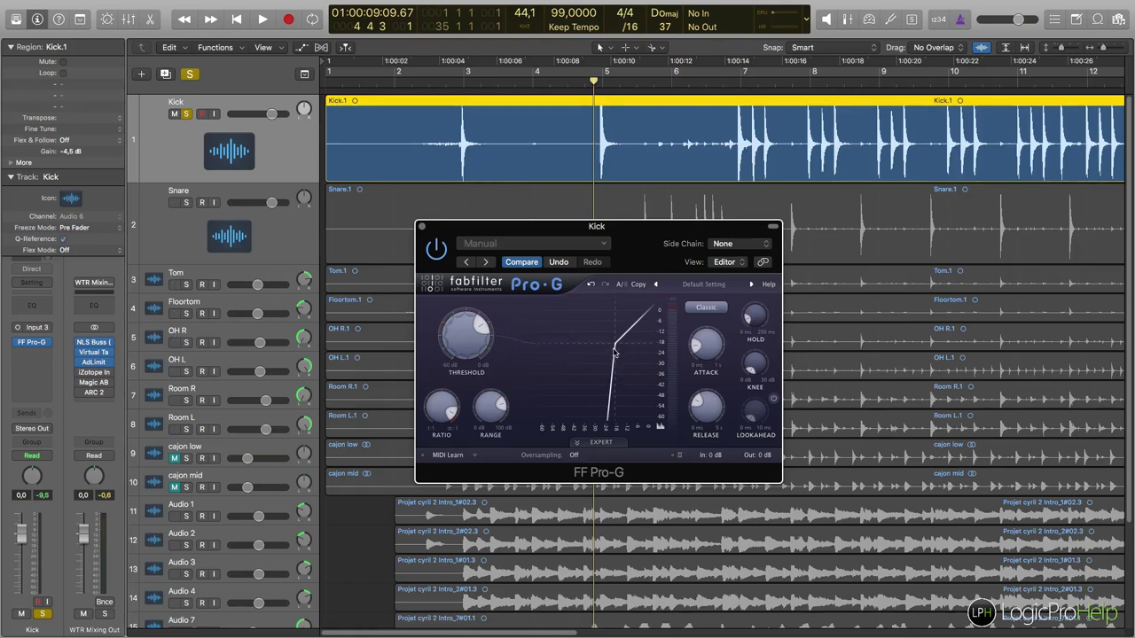
pyautogui.moveTo(466, 330); pyautogui.dragTo(631, 356)
pyautogui.click(773, 399)
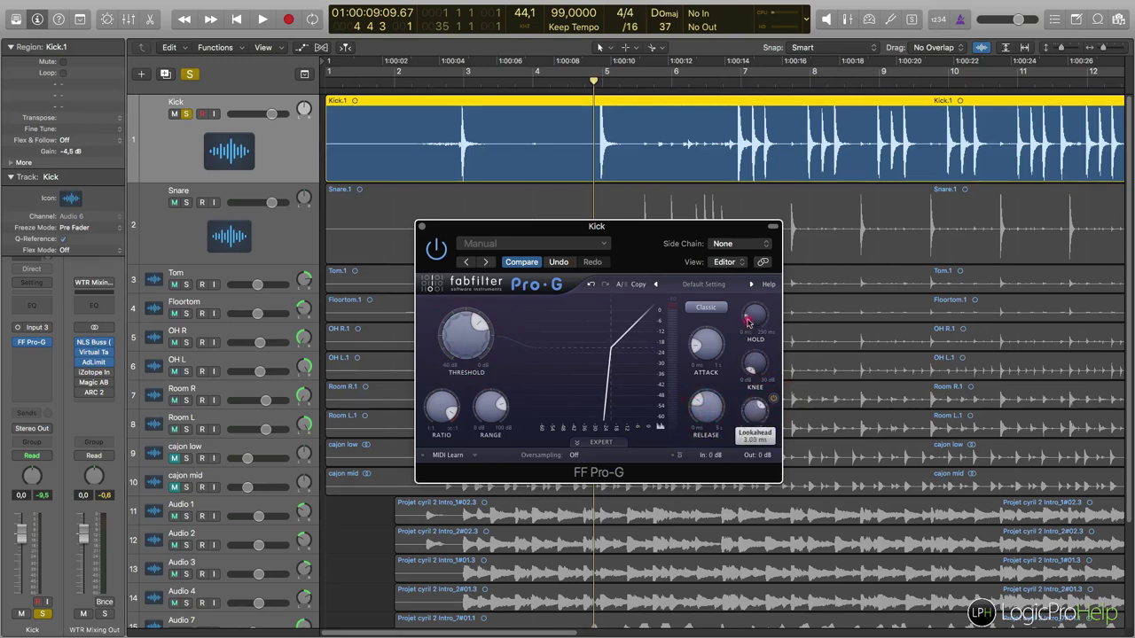
# - Raise the gate's lookahead to about 5 ms and move the gate window slightly higher
pyautogui.moveTo(755, 411); pyautogui.dragTo(757, 405)
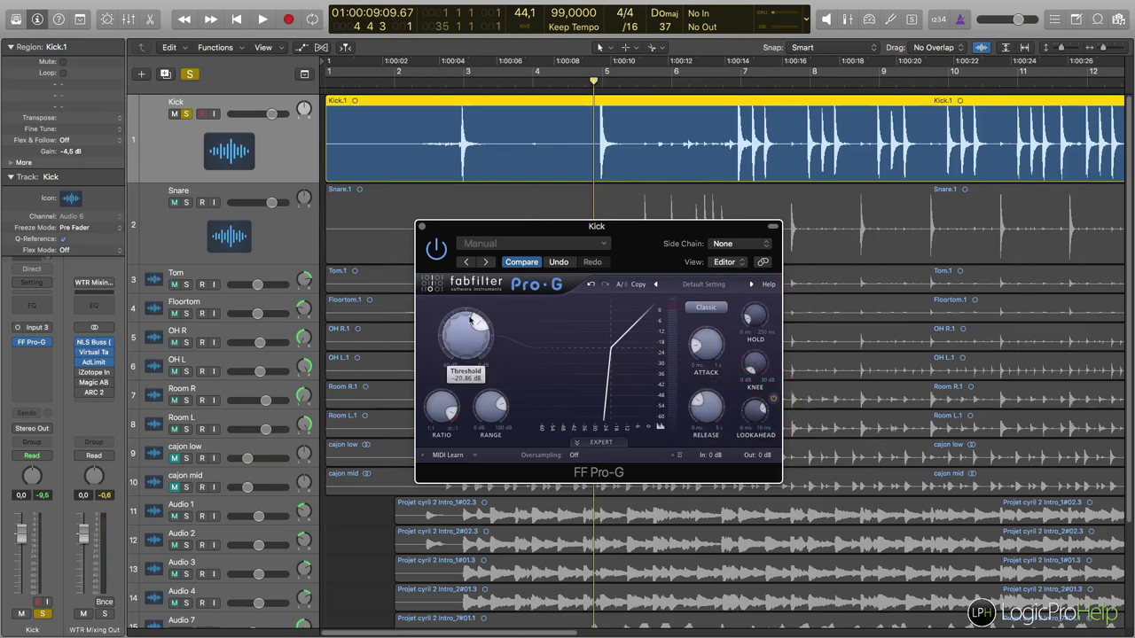
pyautogui.moveTo(636, 227); pyautogui.dragTo(647, 217)
pyautogui.moveTo(774, 405); pyautogui.dragTo(773, 406)
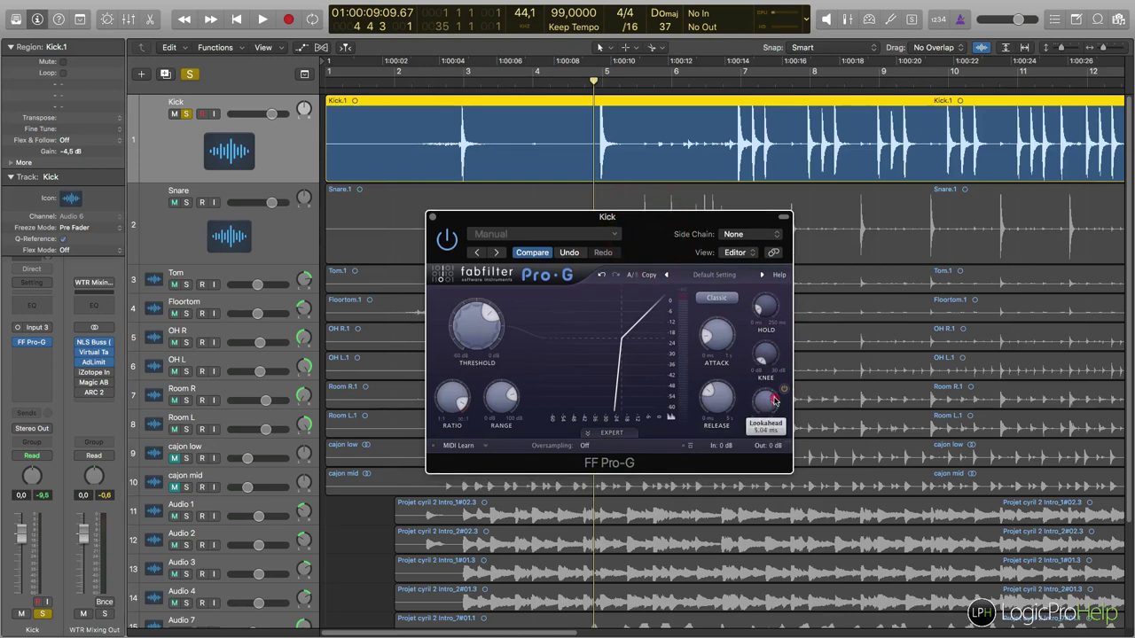
pyautogui.moveTo(774, 401); pyautogui.dragTo(773, 401)
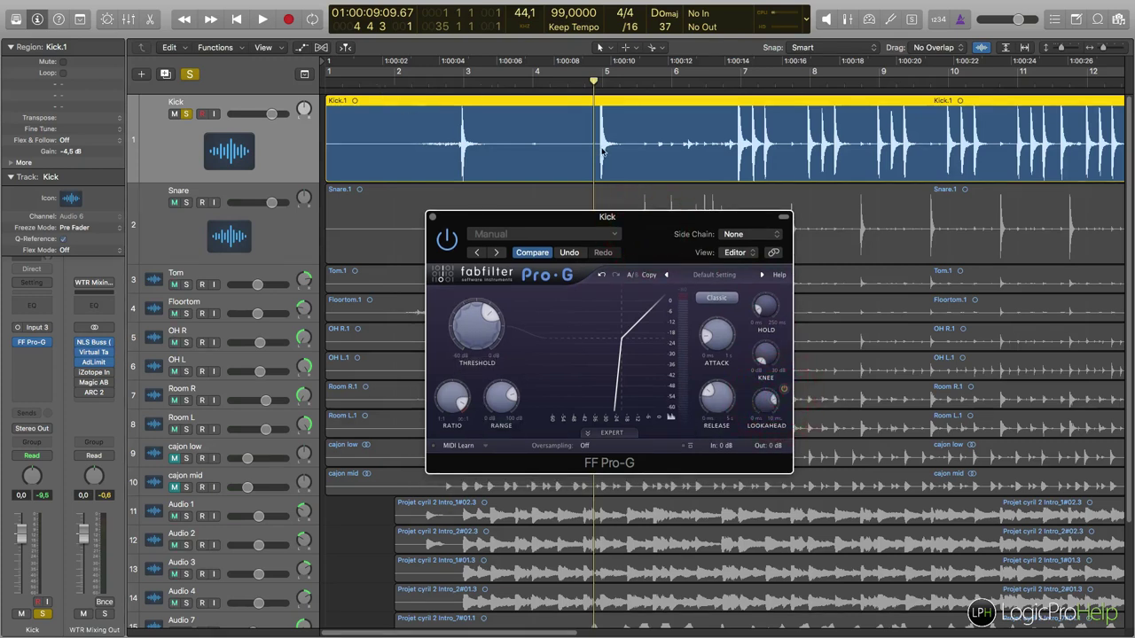
# - Zoom in closely on the kick hit at bar 5 and place the playhead just after its attack
pyautogui.keyDown('ctrl'); pyautogui.keyDown('alt'); pyautogui.click(597, 105); pyautogui.keyUp('alt'); pyautogui.keyUp('ctrl')
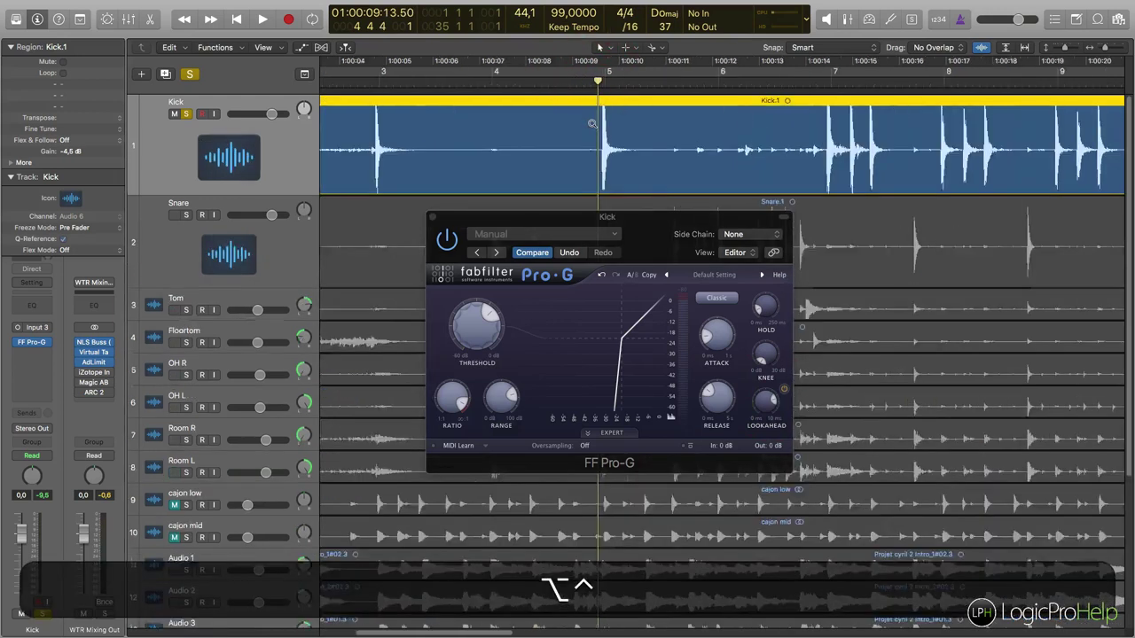
pyautogui.keyDown('ctrl'); pyautogui.keyDown('alt'); pyautogui.click(592, 124); pyautogui.keyUp('alt'); pyautogui.keyUp('ctrl')
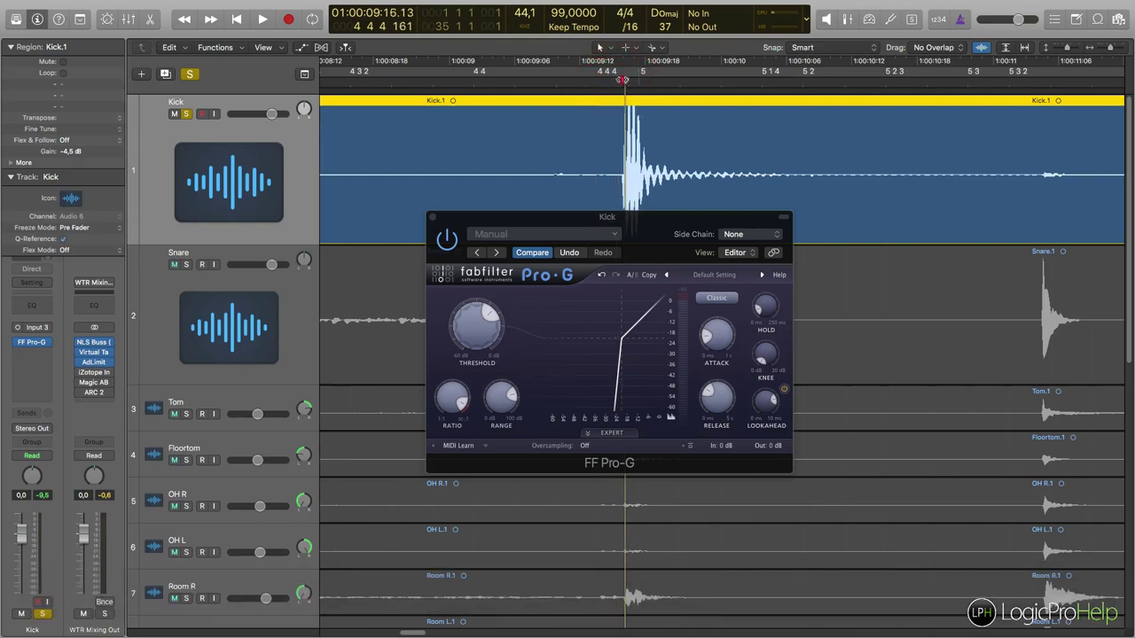
pyautogui.keyDown('ctrl'); pyautogui.click(666, 80); pyautogui.keyUp('ctrl')
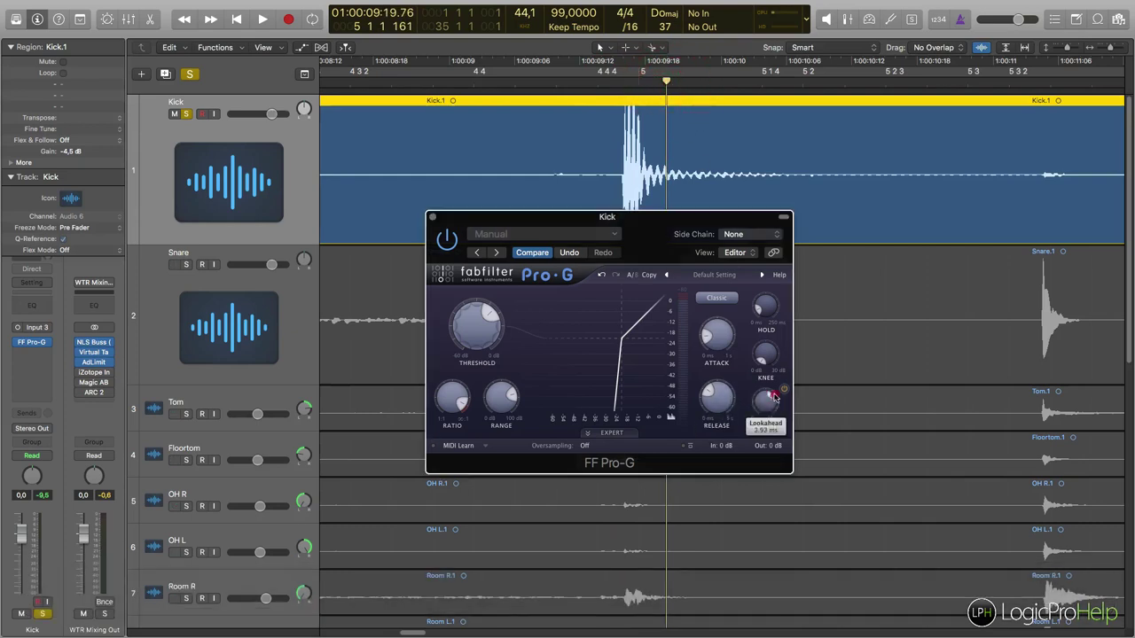
# - Reduce the gate's lookahead and move the gate window below the Kick waveform, with the wider area around bar 5 in view
pyautogui.moveTo(770, 399); pyautogui.dragTo(765, 389)
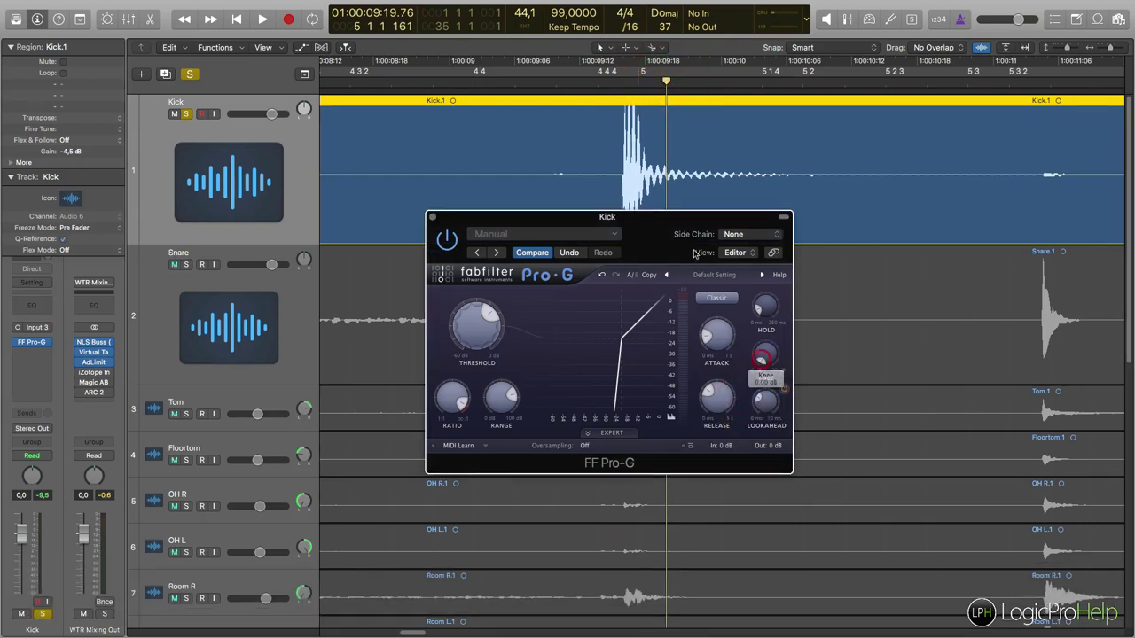
pyautogui.keyDown('ctrl'); pyautogui.keyDown('alt'); pyautogui.click(658, 174); pyautogui.keyUp('alt'); pyautogui.keyUp('ctrl')
pyautogui.moveTo(675, 211); pyautogui.dragTo(614, 234)
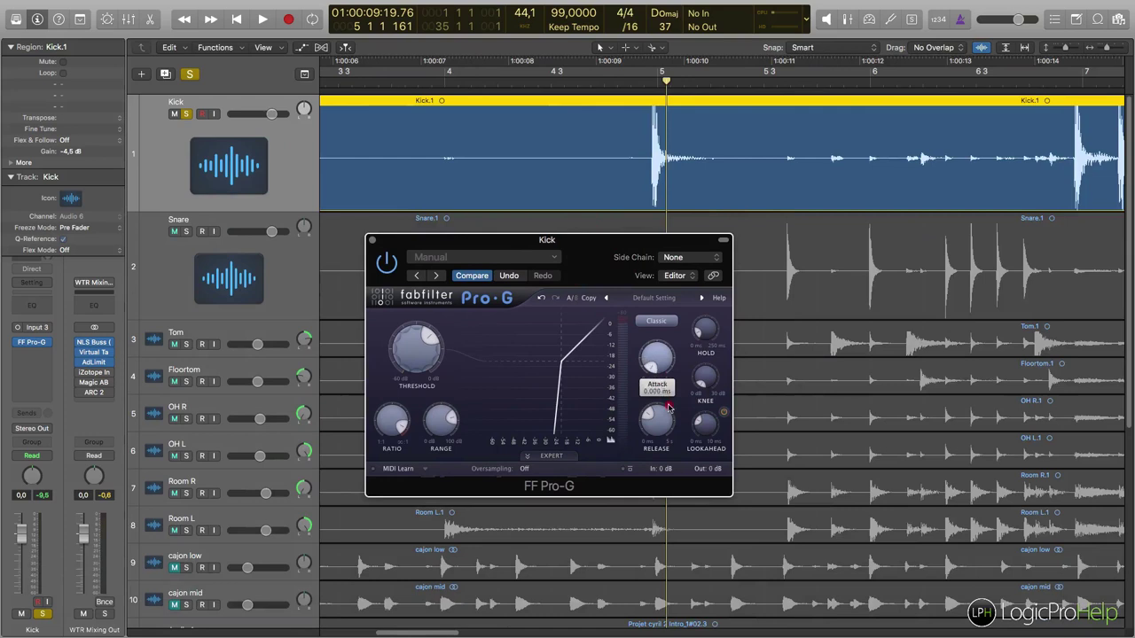
# - Set the gate's attack close to its 0 ms minimum
pyautogui.moveTo(654, 360); pyautogui.dragTo(654, 361)
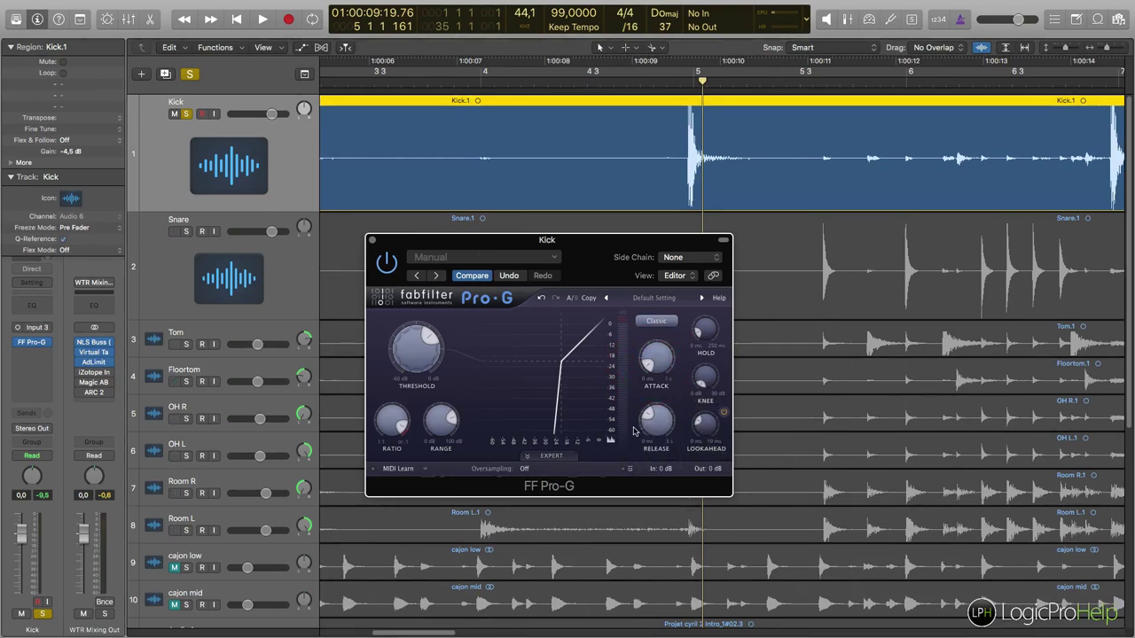
pyautogui.moveTo(712, 328)
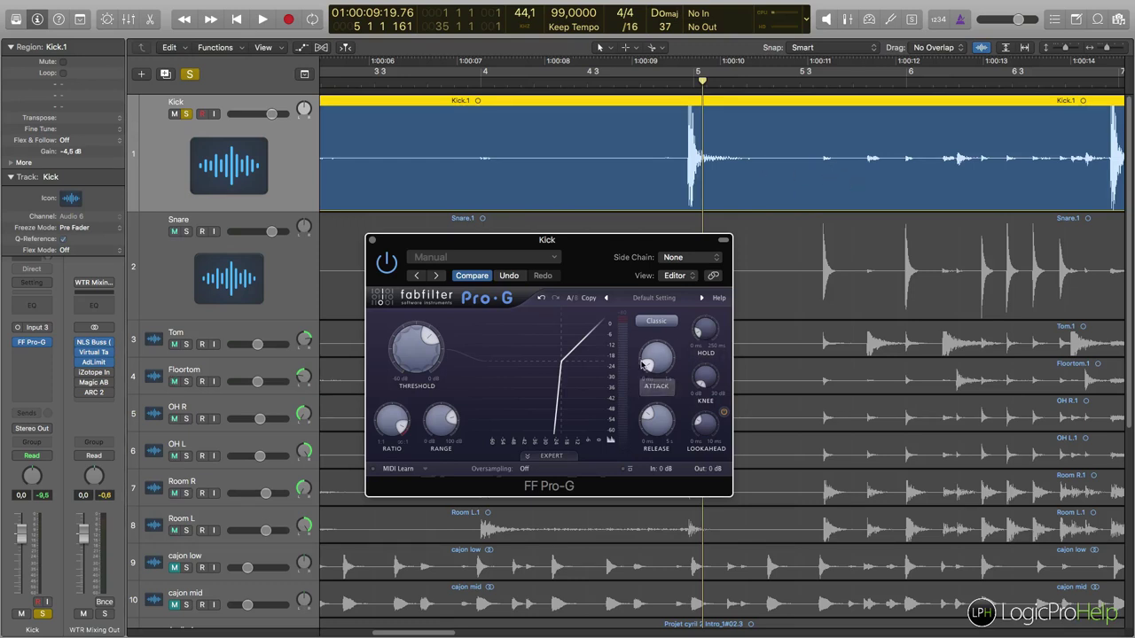
pyautogui.moveTo(653, 417)
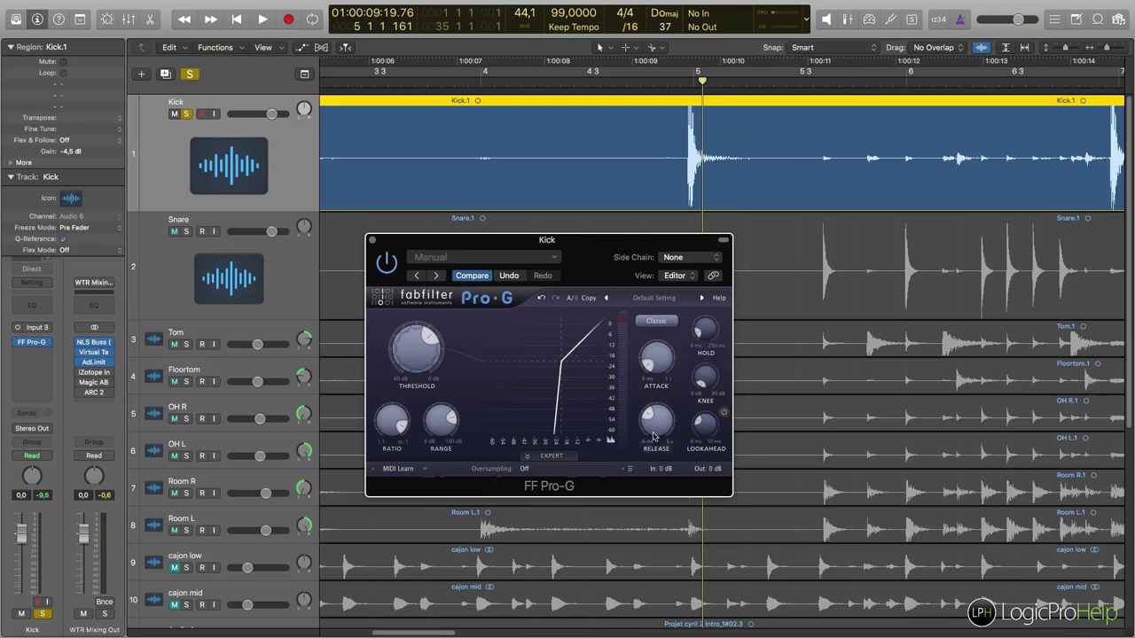
# - Try the gate's release at 0 ms and at a much longer time
pyautogui.moveTo(657, 410); pyautogui.dragTo(665, 485)
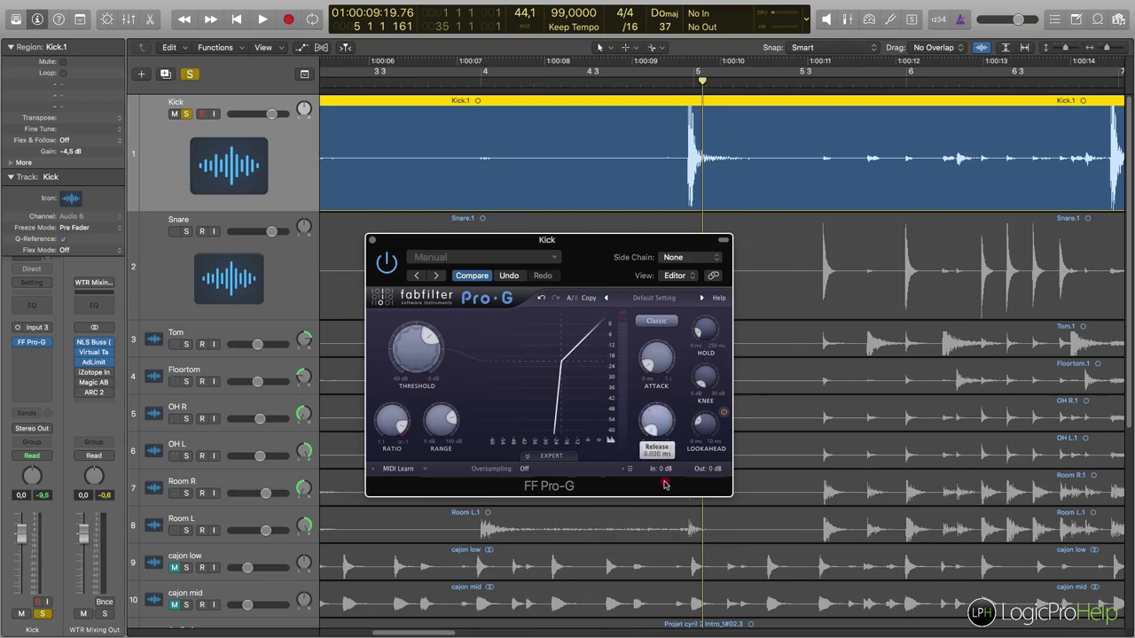
pyautogui.moveTo(599, 625)
pyautogui.moveTo(653, 414)
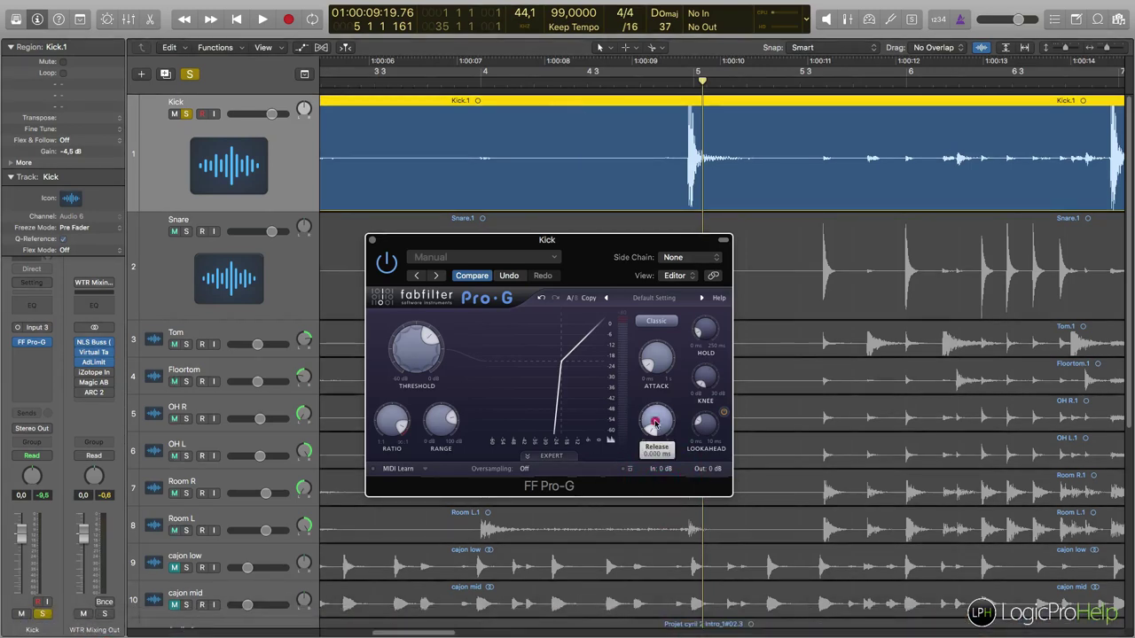
pyautogui.moveTo(654, 406); pyautogui.dragTo(656, 381)
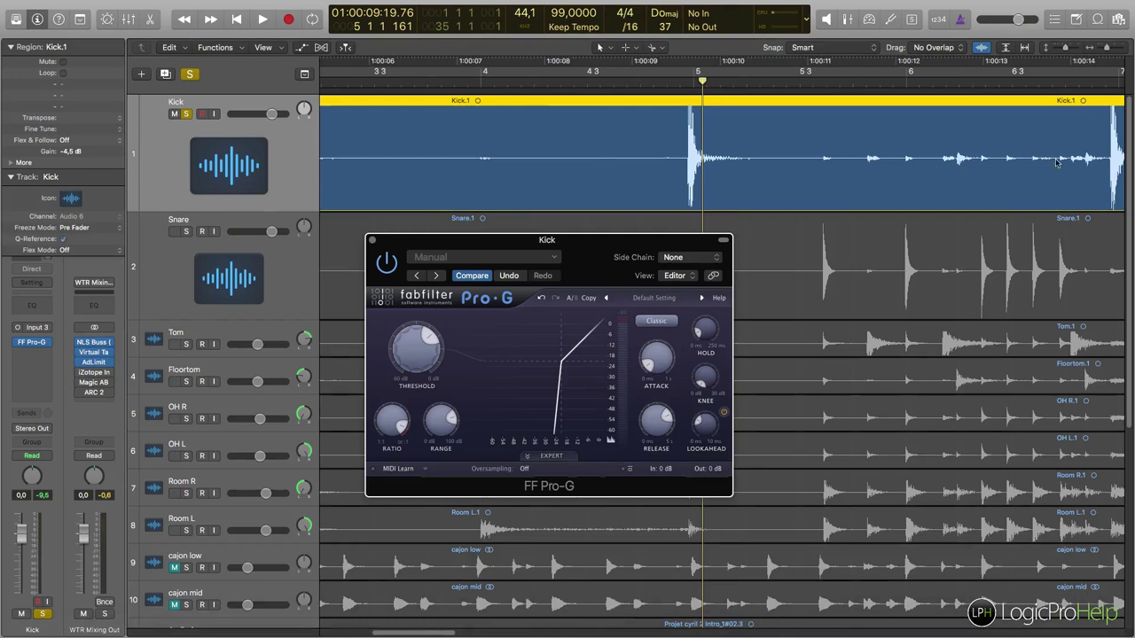
# - Set the gate's release to about 42.47 ms
pyautogui.moveTo(660, 427)
pyautogui.moveTo(660, 426)
pyautogui.mouseDown()
pyautogui.moveTo(646, 509)
pyautogui.moveTo(655, 416)
pyautogui.mouseUp()
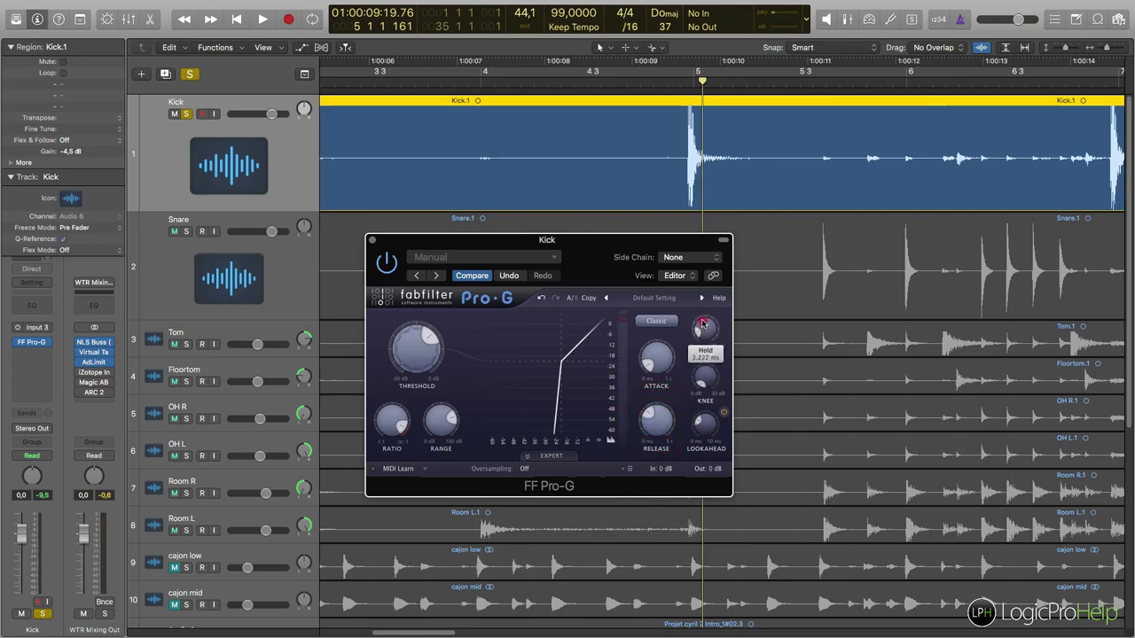
pyautogui.moveTo(653, 424)
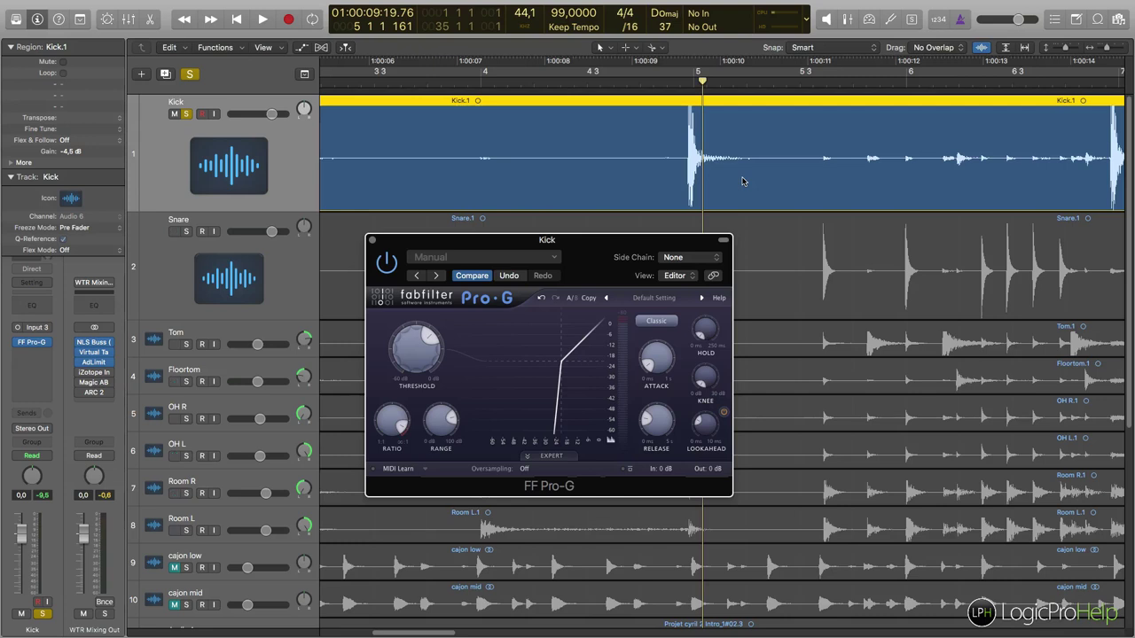
# - Loop from just before bar 5 to bar 9, play it with the gate bypassed, and raise the Kick fader to about 0.3 dB
pyautogui.moveTo(683, 89); pyautogui.dragTo(608, 85)
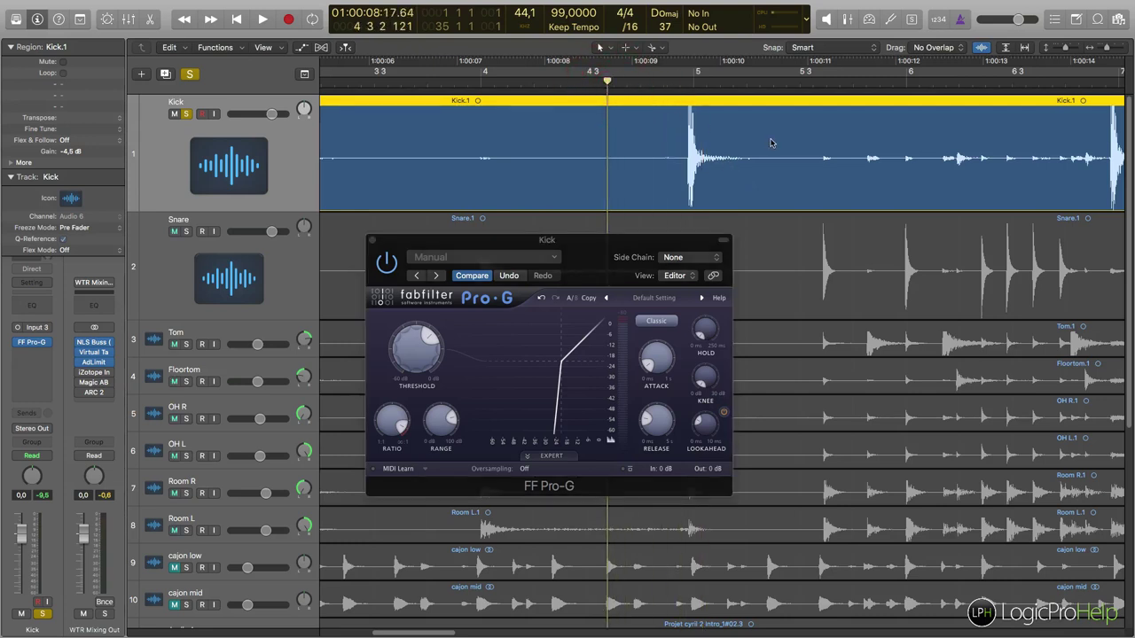
pyautogui.keyDown('ctrl'); pyautogui.keyDown('alt'); pyautogui.click(707, 99); pyautogui.keyUp('alt'); pyautogui.keyUp('ctrl')
pyautogui.moveTo(623, 80); pyautogui.dragTo(955, 94)
pyautogui.press('space')
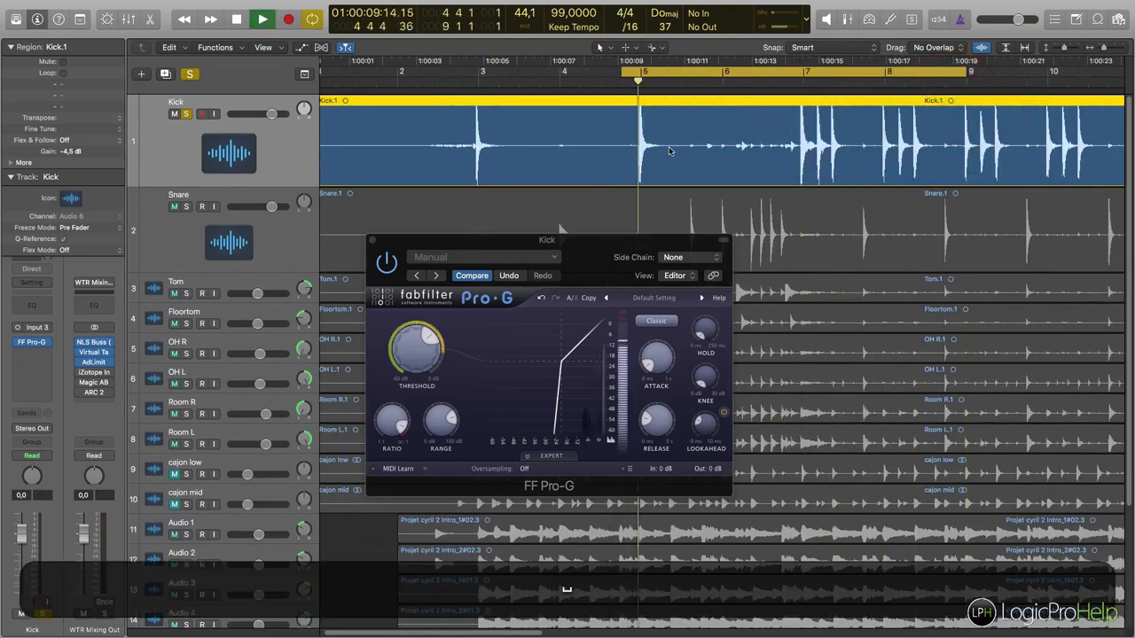
pyautogui.click(387, 264)
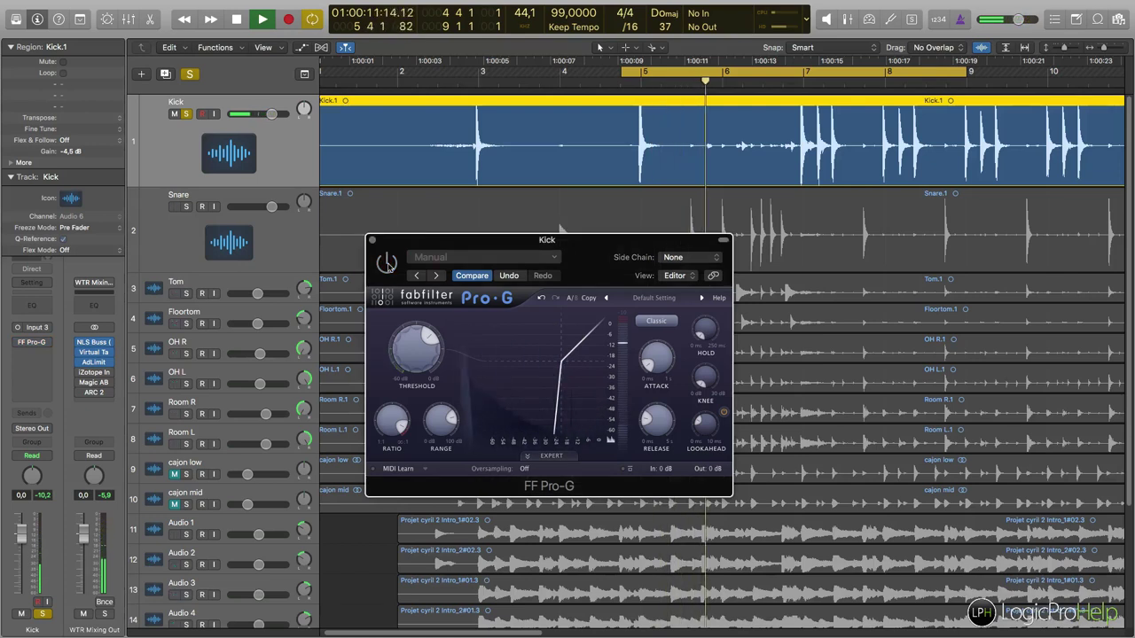
pyautogui.click(27, 537)
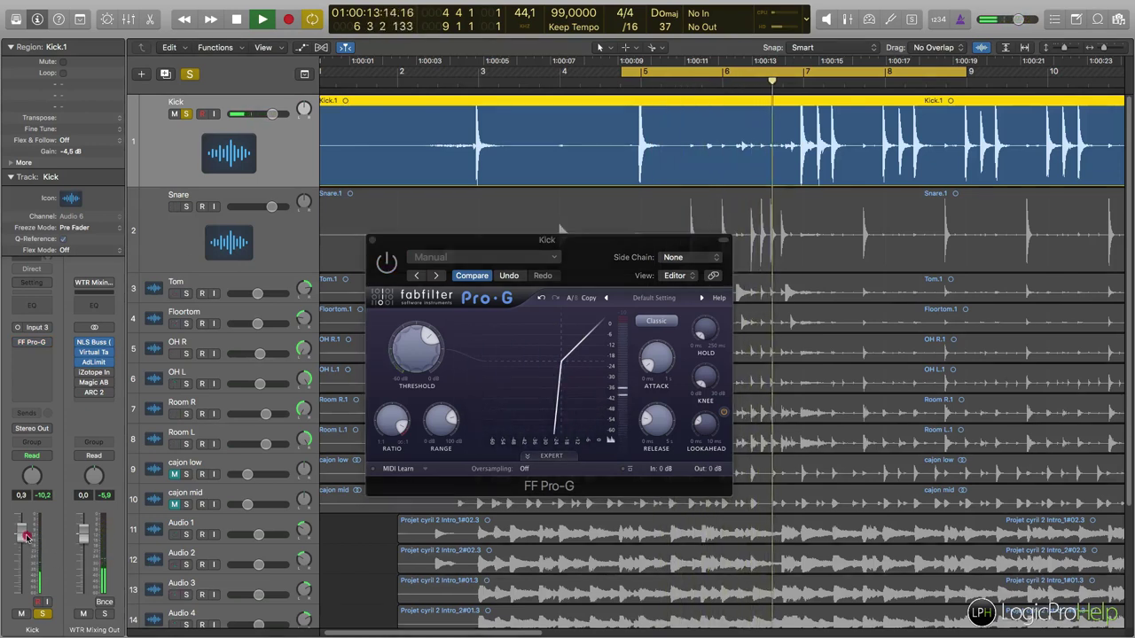
pyautogui.press('space')
# - Loop from 6 4 4 1 to 11 1 4 1, play it with the gate bypassed, and raise the Kick fader to 1.5 dB
pyautogui.moveTo(738, 73); pyautogui.dragTo(913, 75)
pyautogui.press('space')
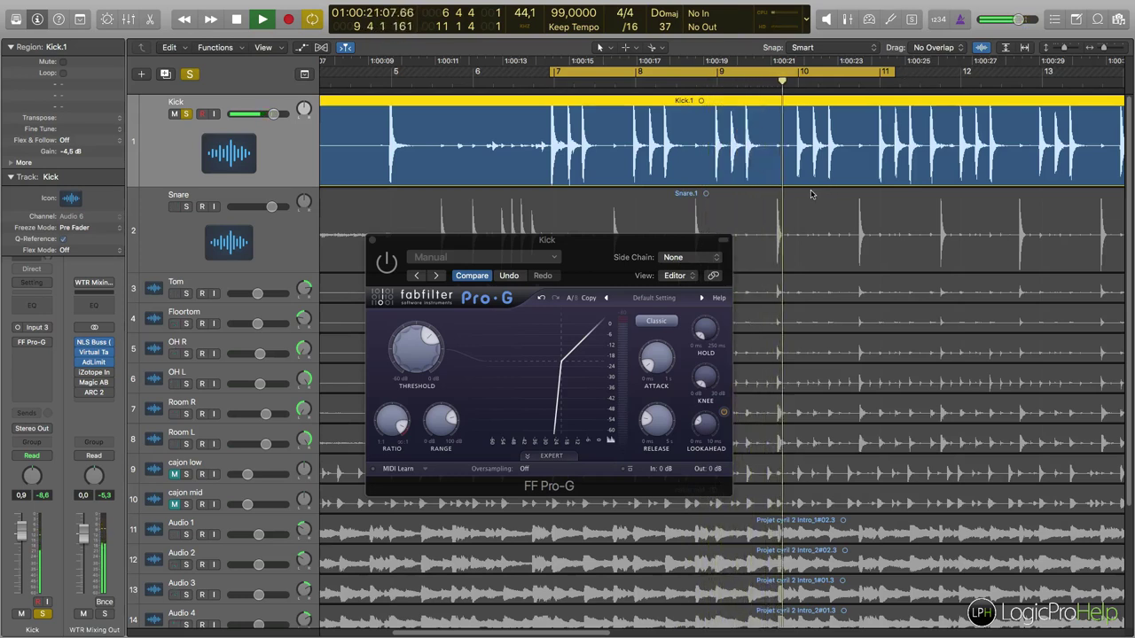
pyautogui.press('space')
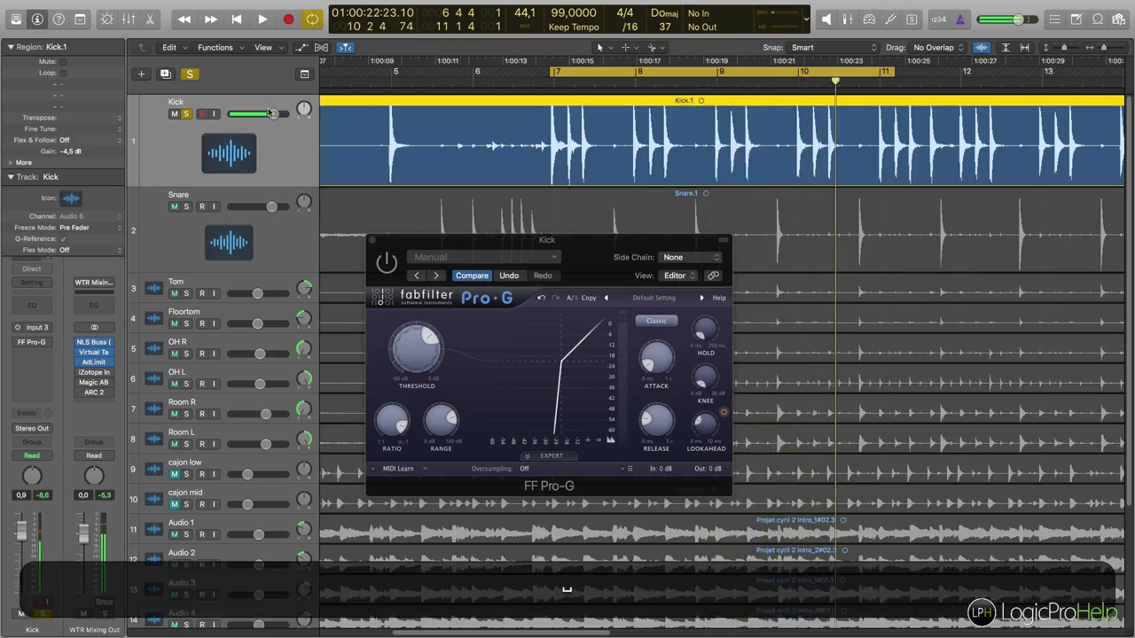
pyautogui.moveTo(270, 114); pyautogui.dragTo(274, 114)
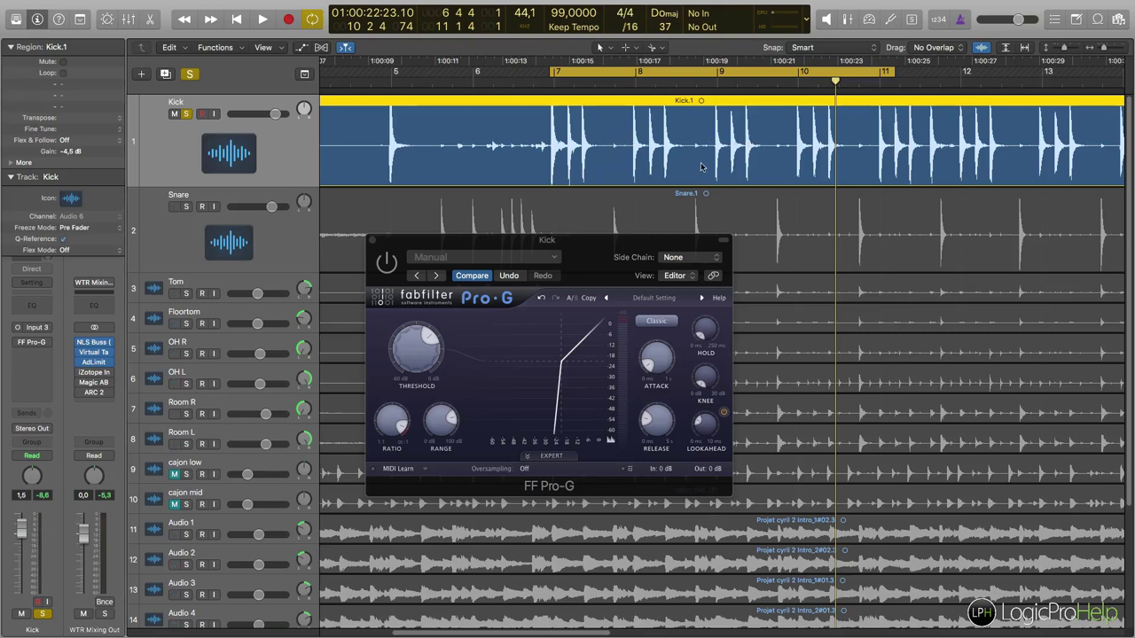
# - Re-enable the gate and play the loop from bar 7 to hear the gated kick hits
pyautogui.keyDown('ctrl'); pyautogui.keyDown('alt'); pyautogui.click(621, 221); pyautogui.keyUp('alt'); pyautogui.keyUp('ctrl')
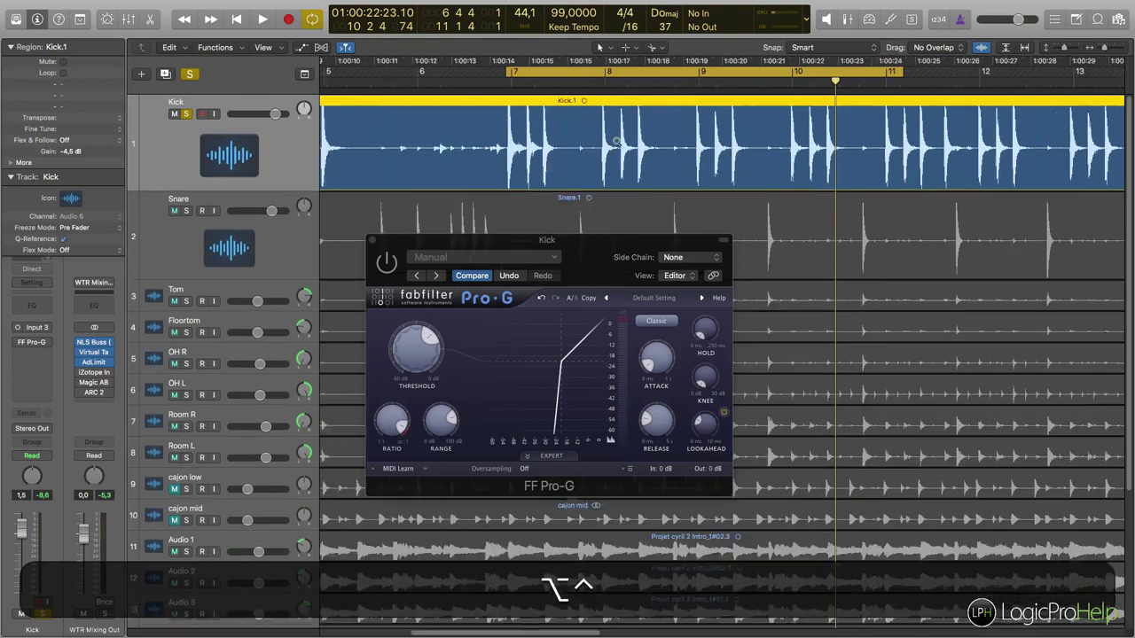
pyautogui.hscroll(-3, 652, 158)
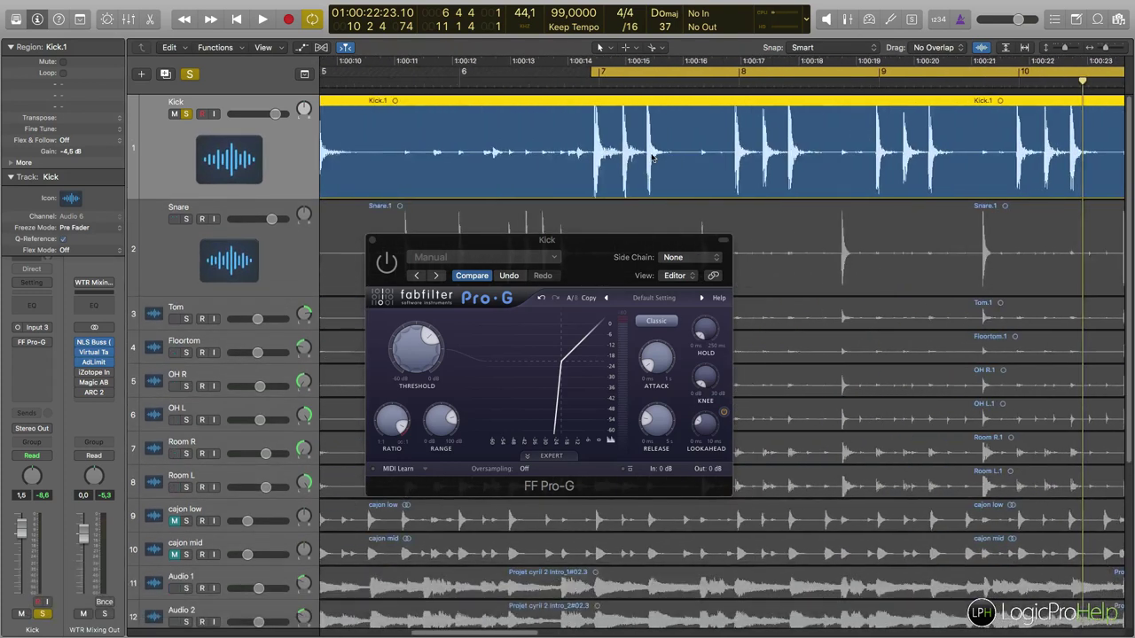
pyautogui.hscroll(1, 652, 157)
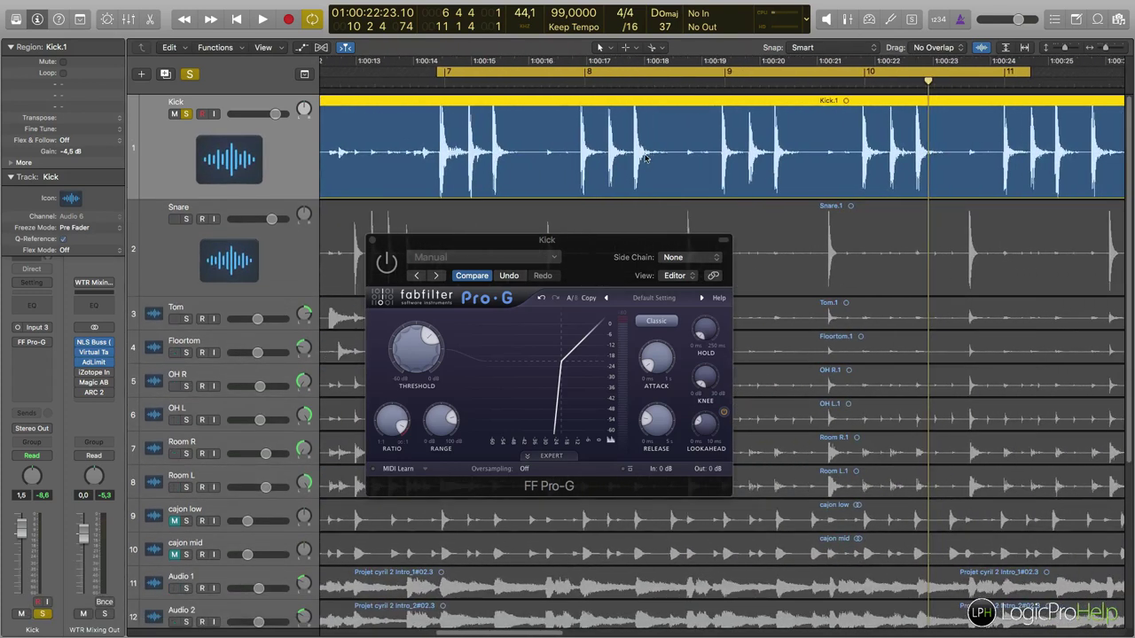
pyautogui.click(386, 265)
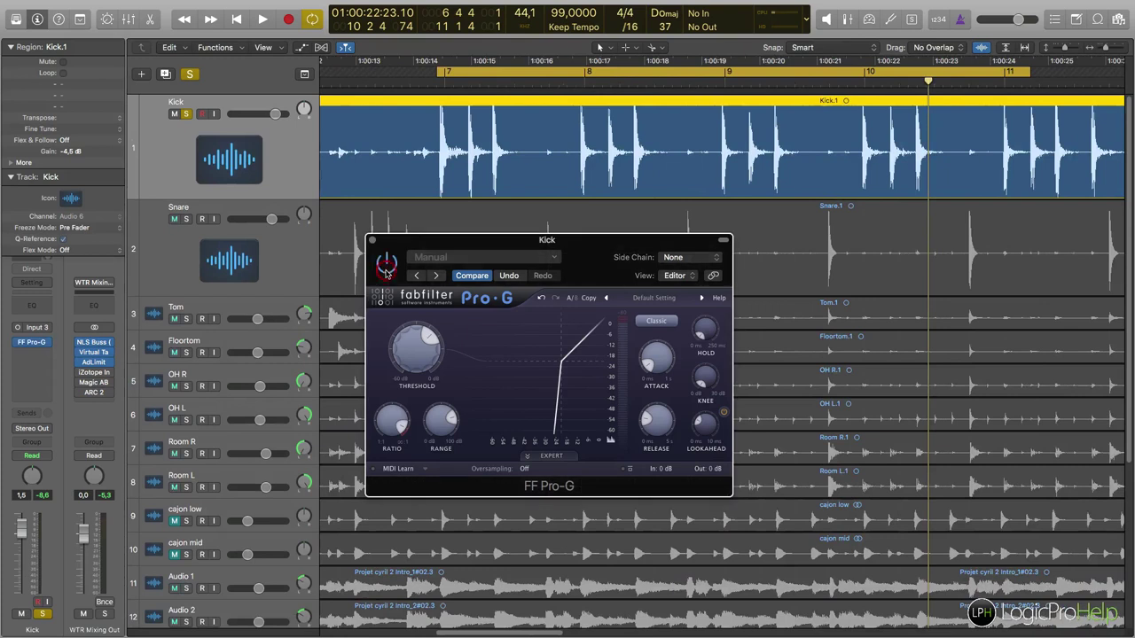
pyautogui.press('space')
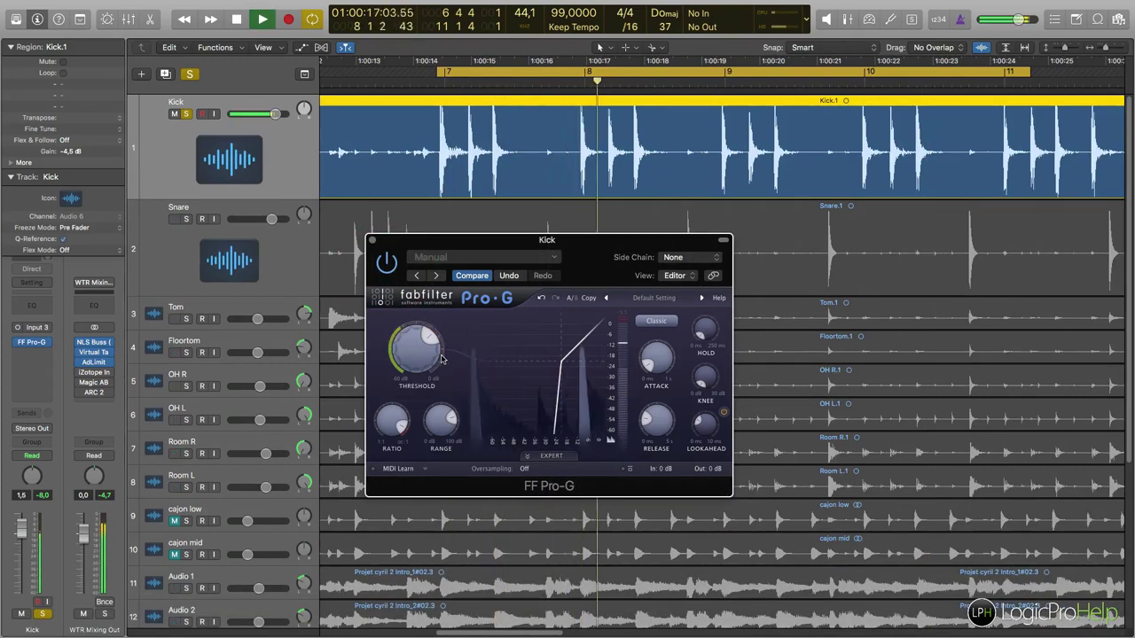
pyautogui.press('space')
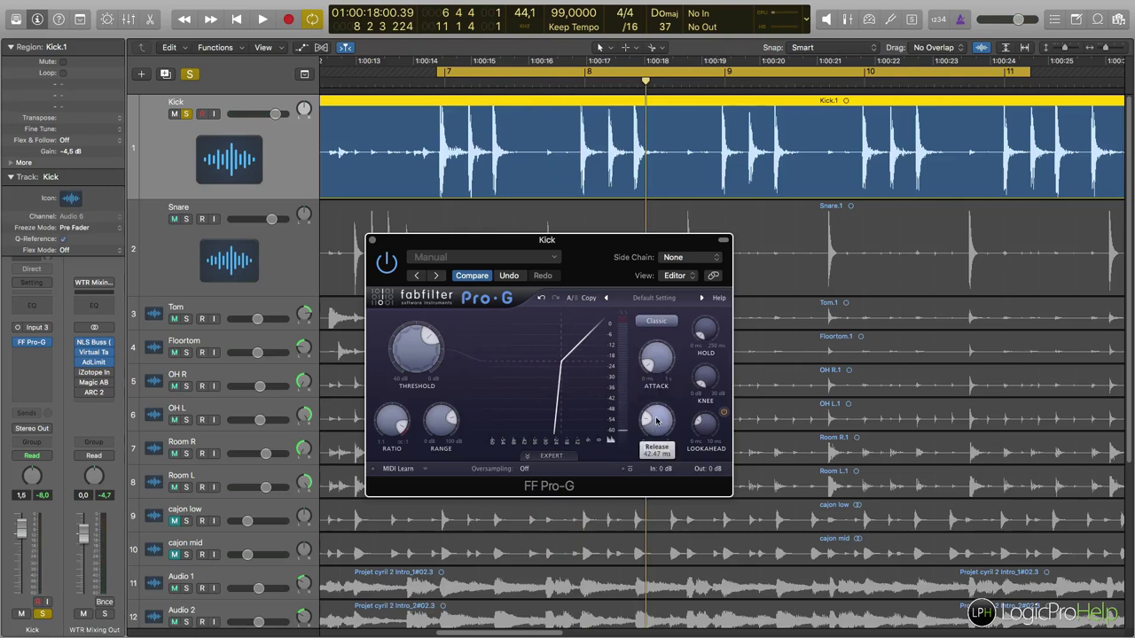
# - Lower the gate's threshold moderately and replay the start of the bar 7 loop to check the kick hits
pyautogui.moveTo(711, 337)
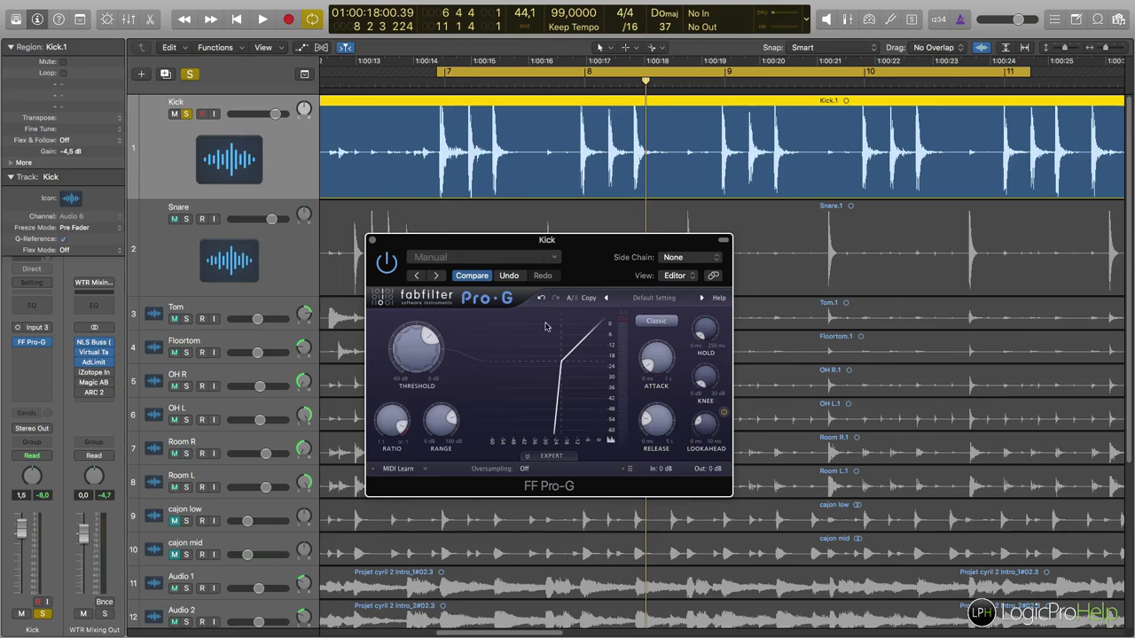
pyautogui.moveTo(590, 267); pyautogui.dragTo(589, 266)
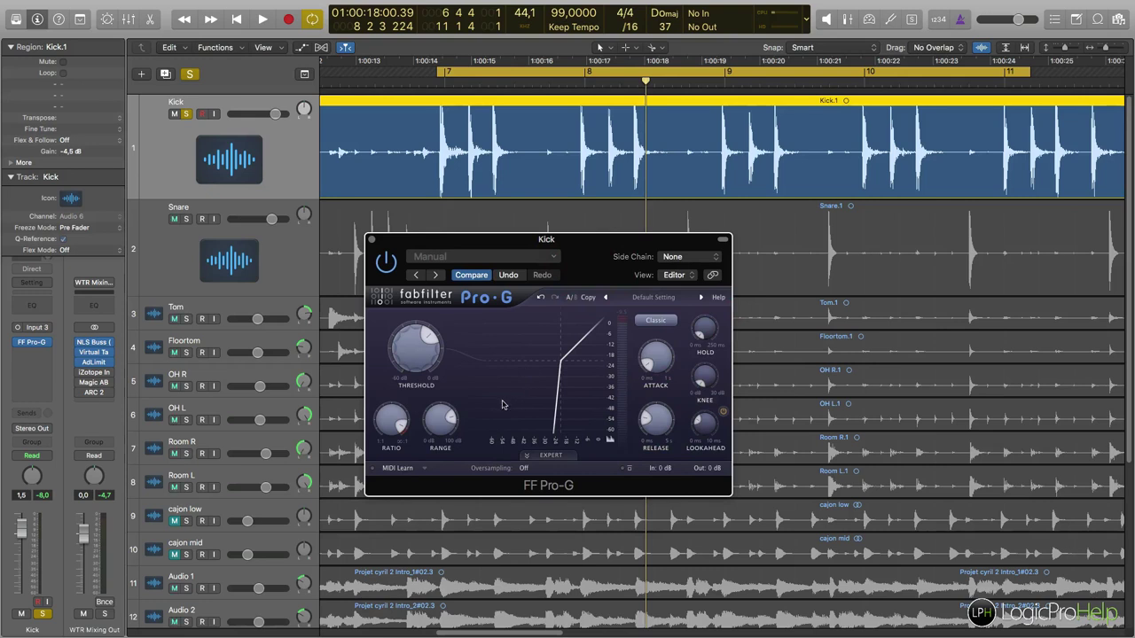
pyautogui.press('space')
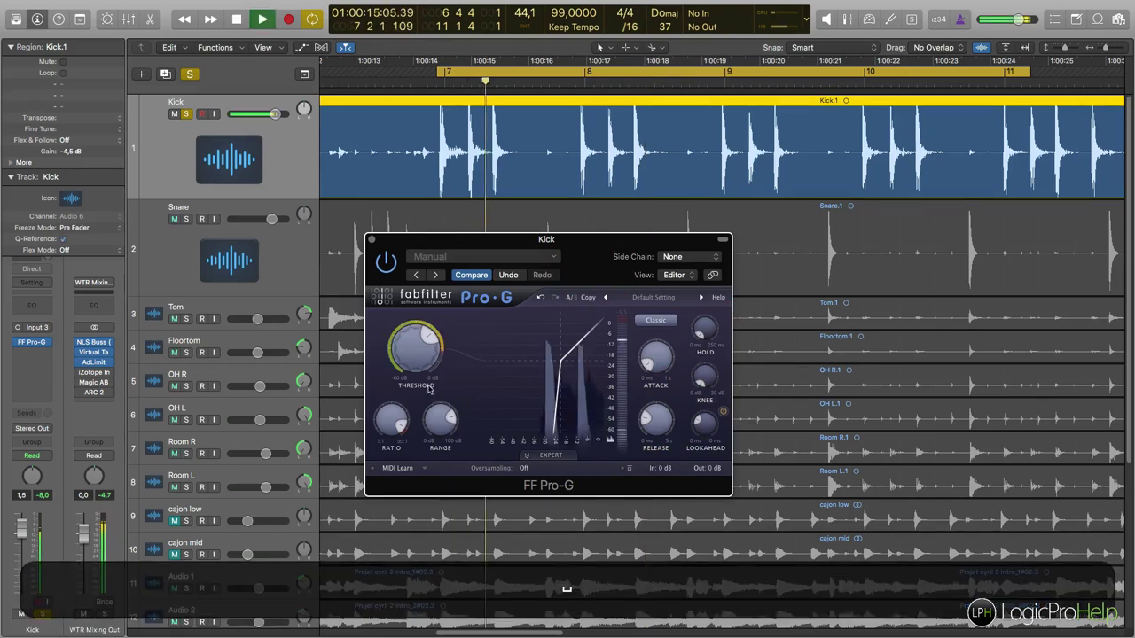
pyautogui.moveTo(428, 358)
pyautogui.moveTo(429, 358); pyautogui.dragTo(422, 394)
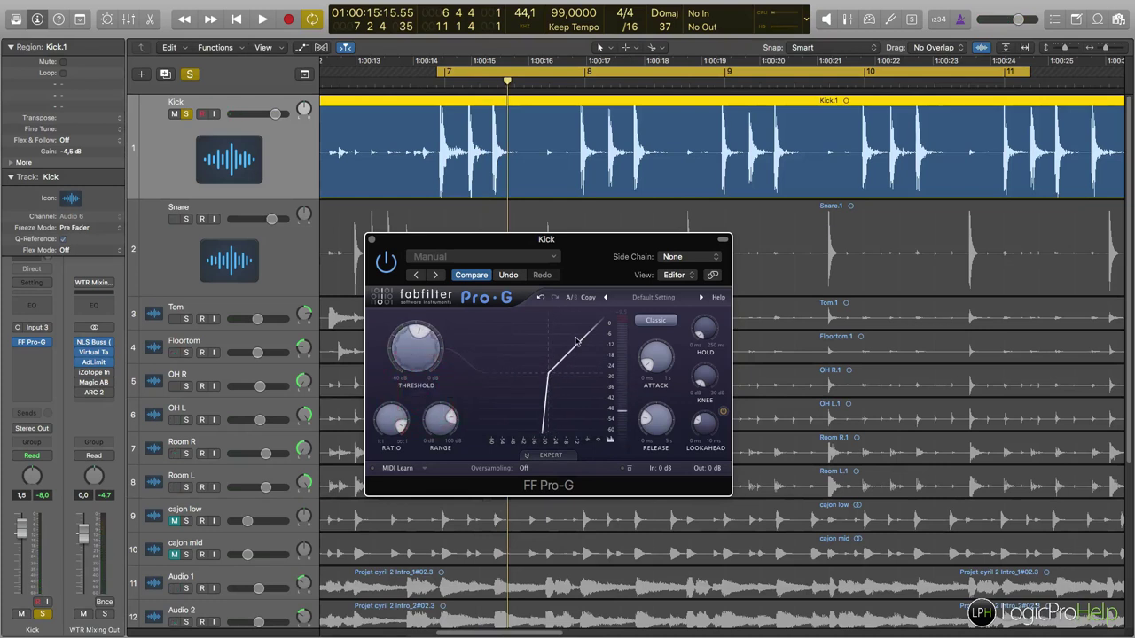
pyautogui.press('space')
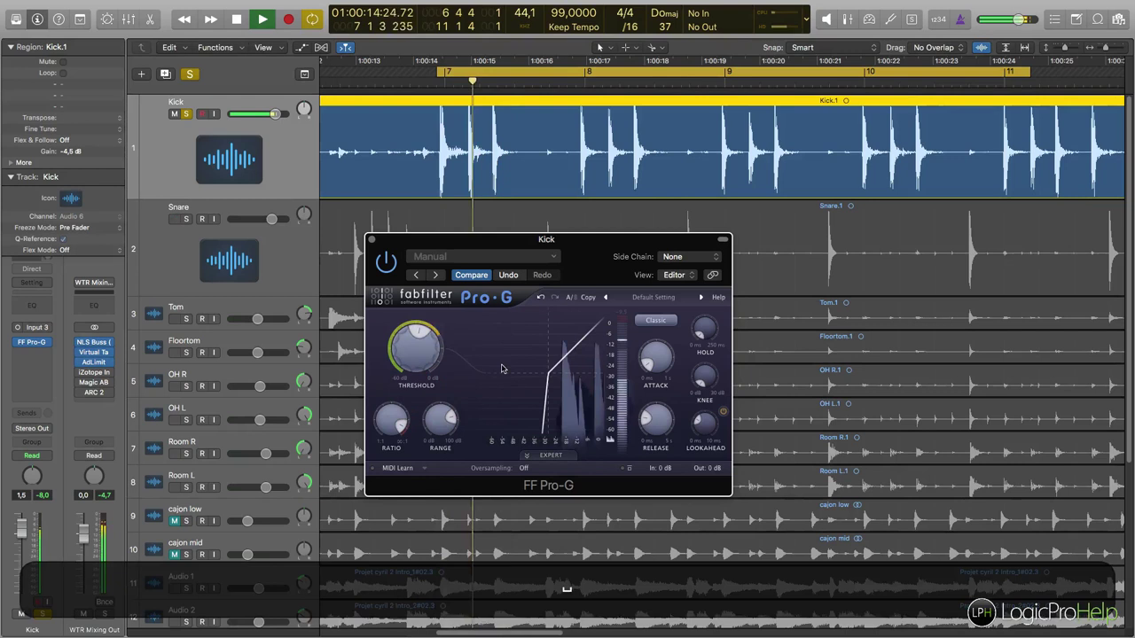
pyautogui.press('space')
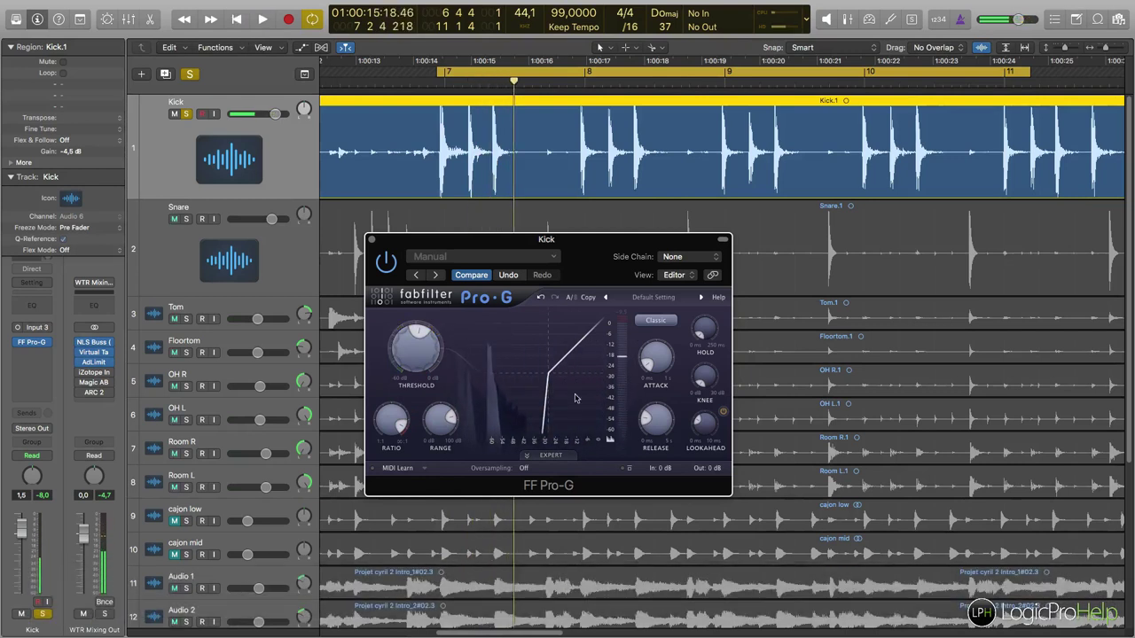
# - Try lower gate thresholds of about -29.87 dB and about -33.69 dB during playback of the kick loop
pyautogui.moveTo(417, 364); pyautogui.dragTo(420, 353)
pyautogui.press('space')
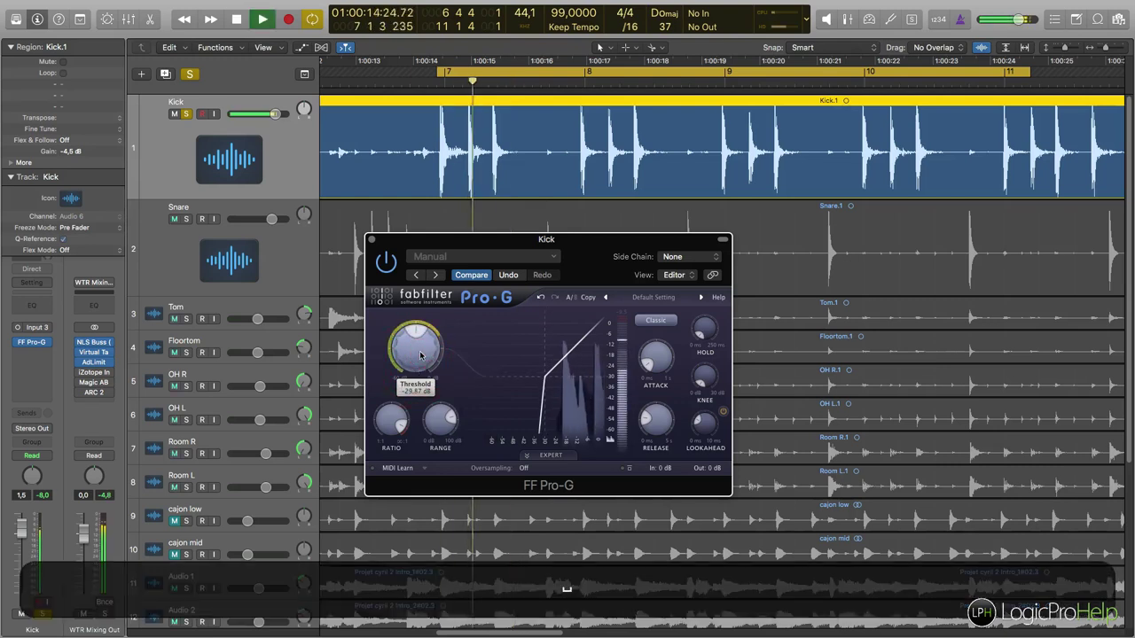
pyautogui.moveTo(420, 355); pyautogui.dragTo(415, 370)
pyautogui.press('space')
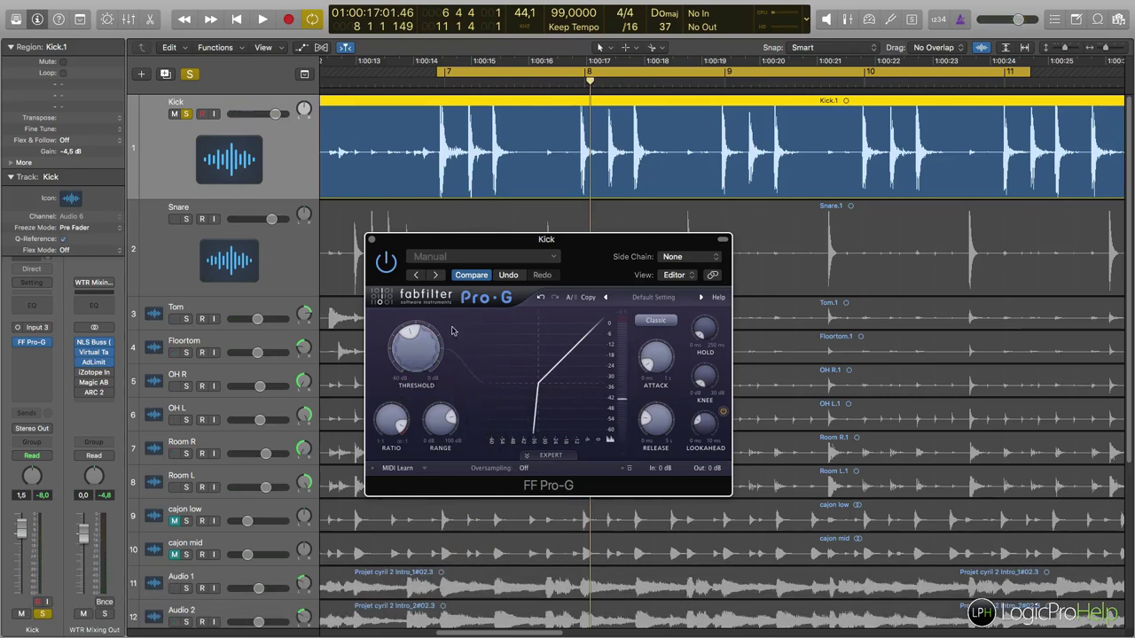
# - Loop the bleed section from 6 1 1 1 to 6 4 2 121 and play it with the gate bypassed
pyautogui.hscroll(-5, 492, 86)
pyautogui.moveTo(459, 75); pyautogui.dragTo(572, 78)
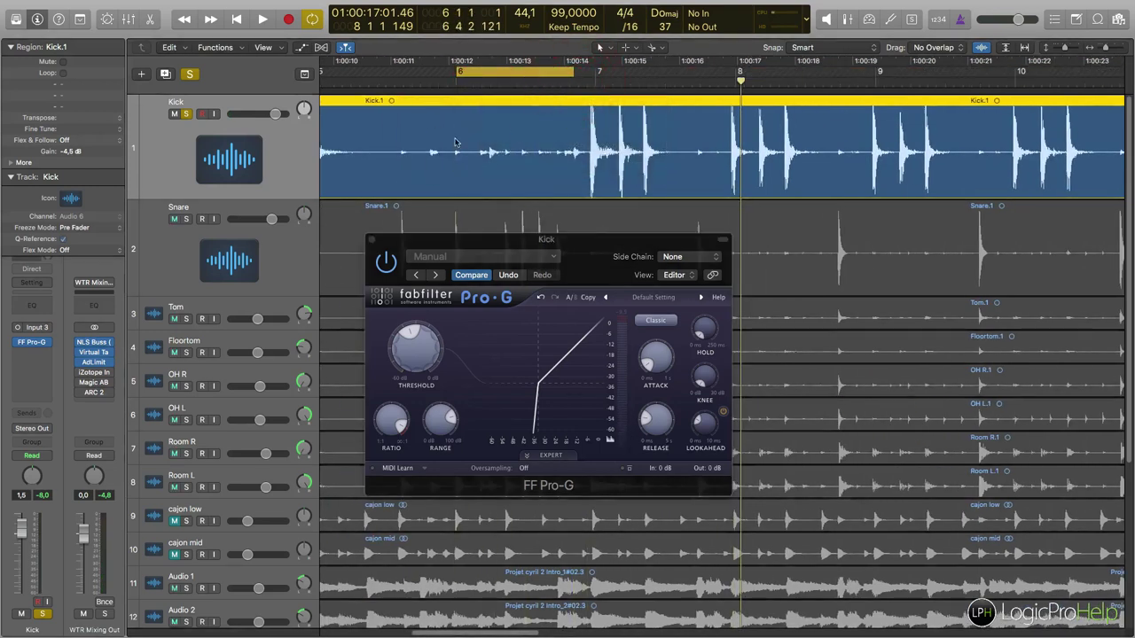
pyautogui.click(386, 262)
pyautogui.press('space')
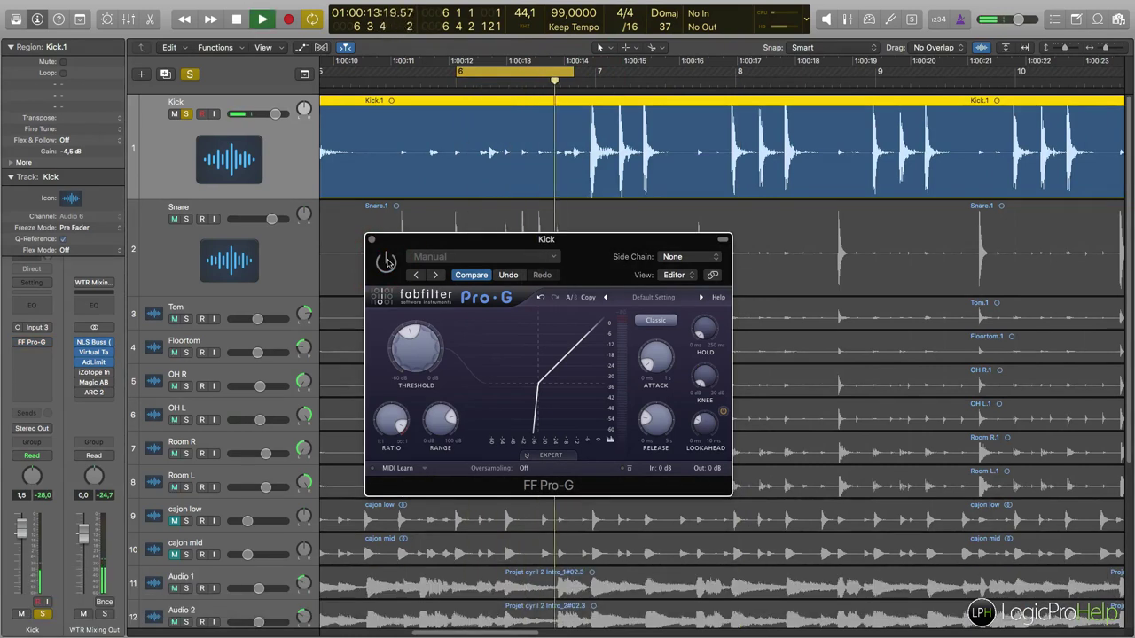
pyautogui.press('space')
# - Re-enable the gate, play the bar 6 loop, and raise the threshold to close the gate on the bleed
pyautogui.click(386, 262)
pyautogui.press('space')
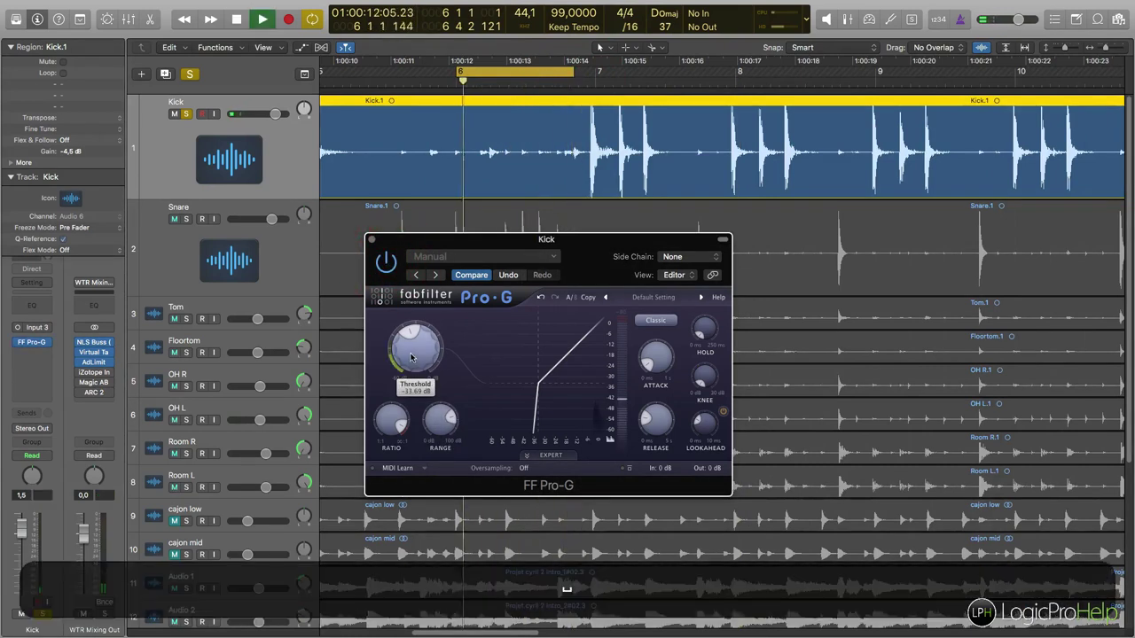
pyautogui.moveTo(411, 362); pyautogui.dragTo(423, 328)
pyautogui.press('space')
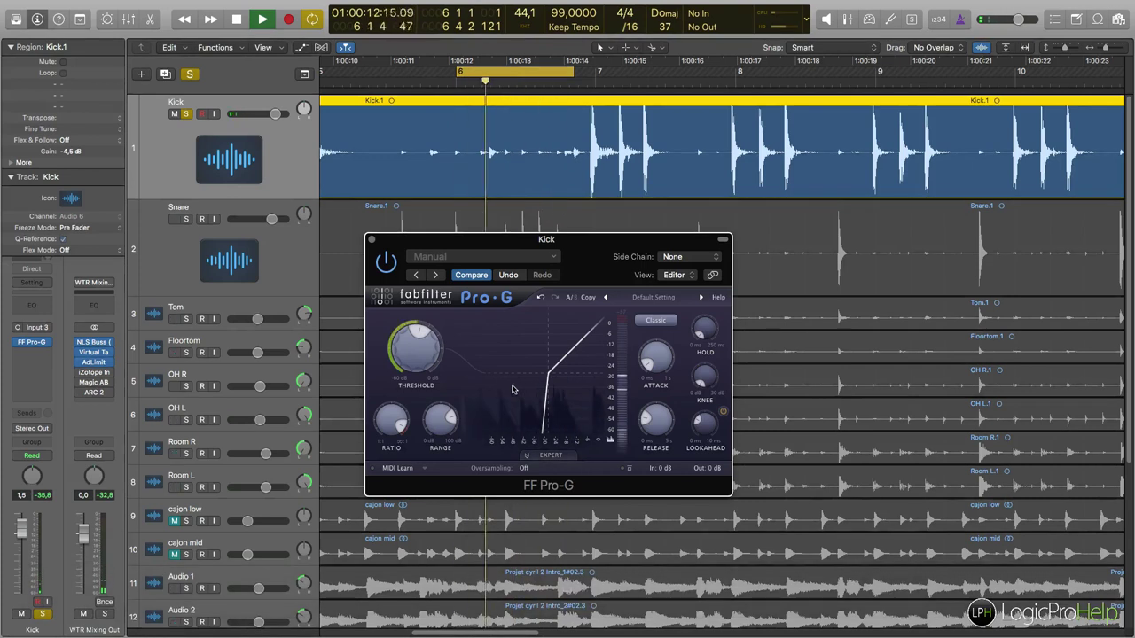
# - Stop playback, move the loop onto the kick hits from 6 4 3 121 to 10 3 2 1, and play its start
pyautogui.press('space')
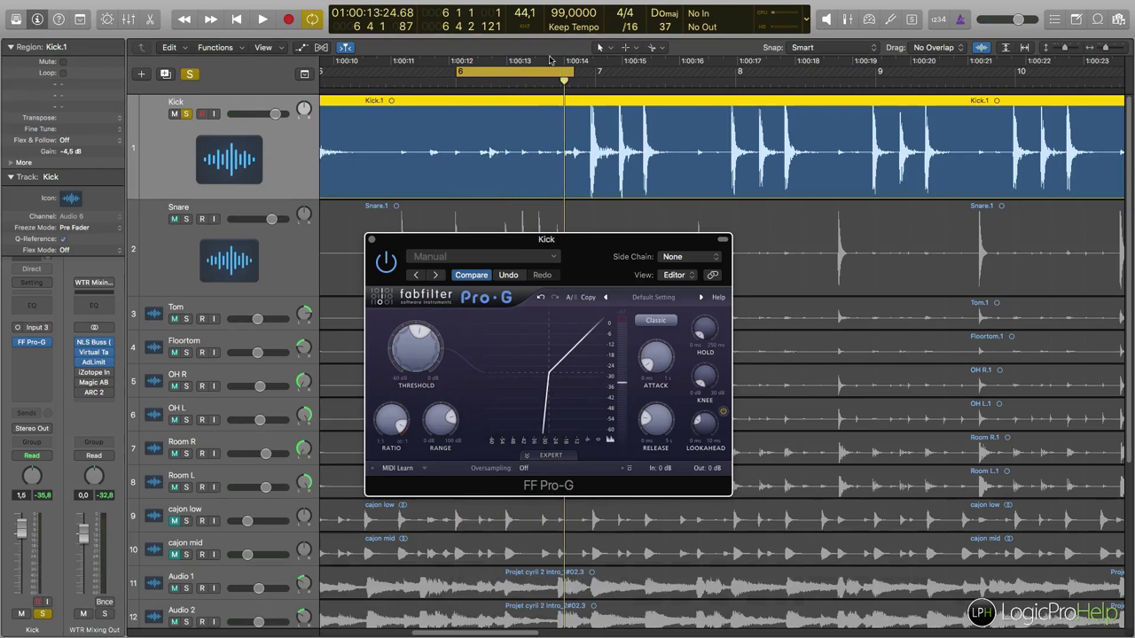
pyautogui.moveTo(506, 75); pyautogui.dragTo(631, 76)
pyautogui.moveTo(700, 74); pyautogui.dragTo(1093, 98)
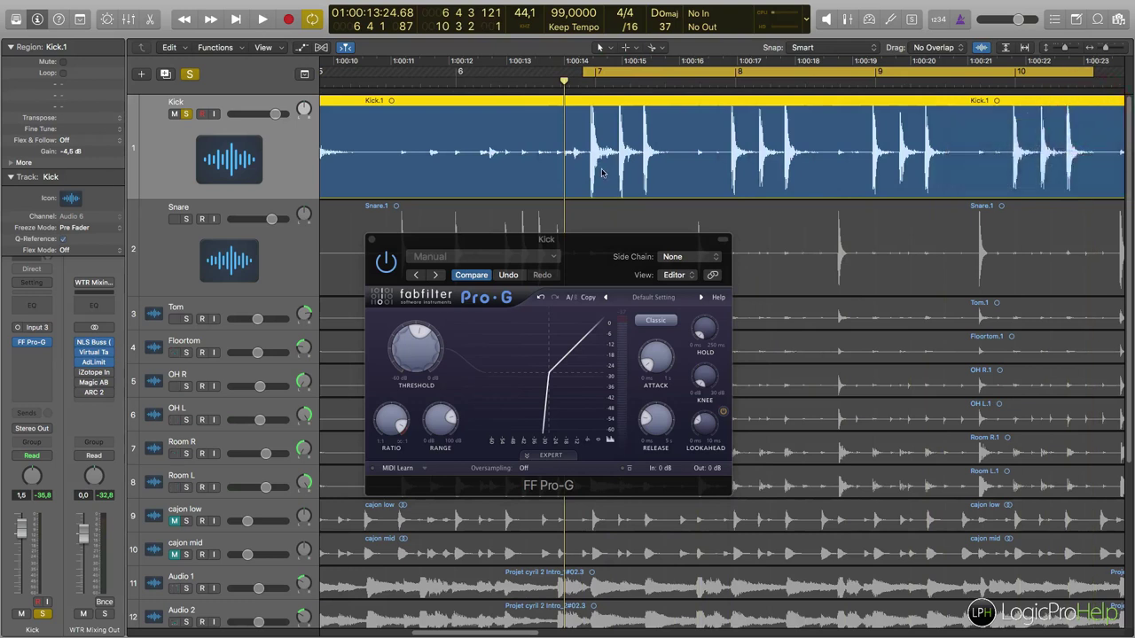
pyautogui.press('space')
pyautogui.press('space')
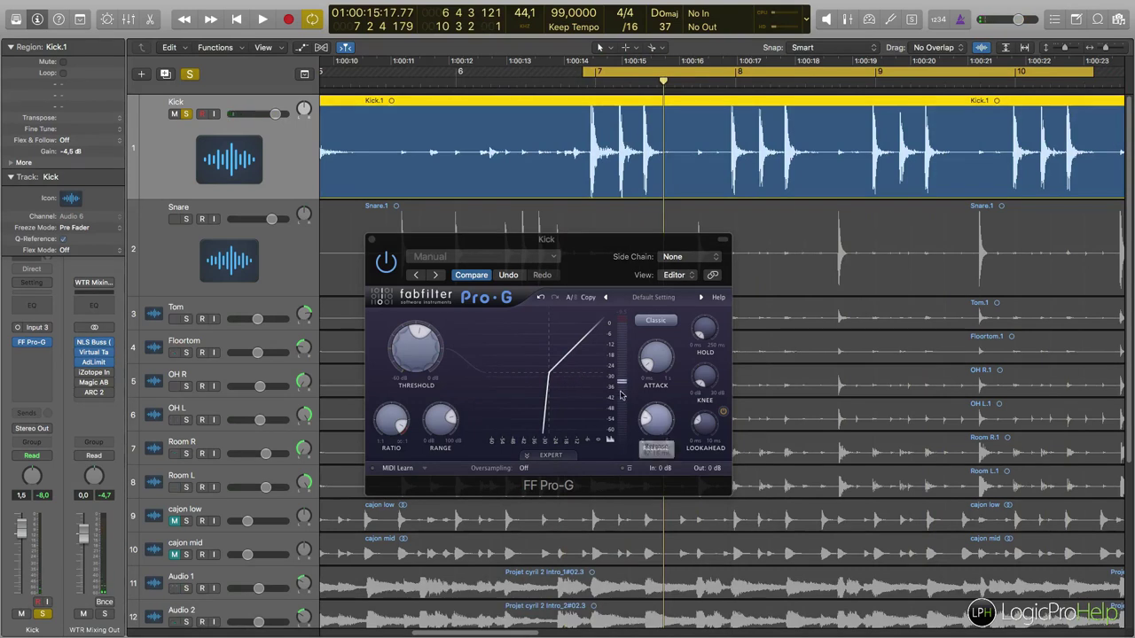
# - Increase the gate's hold to about 27.73 ms while playing the kick loop
pyautogui.click(653, 417)
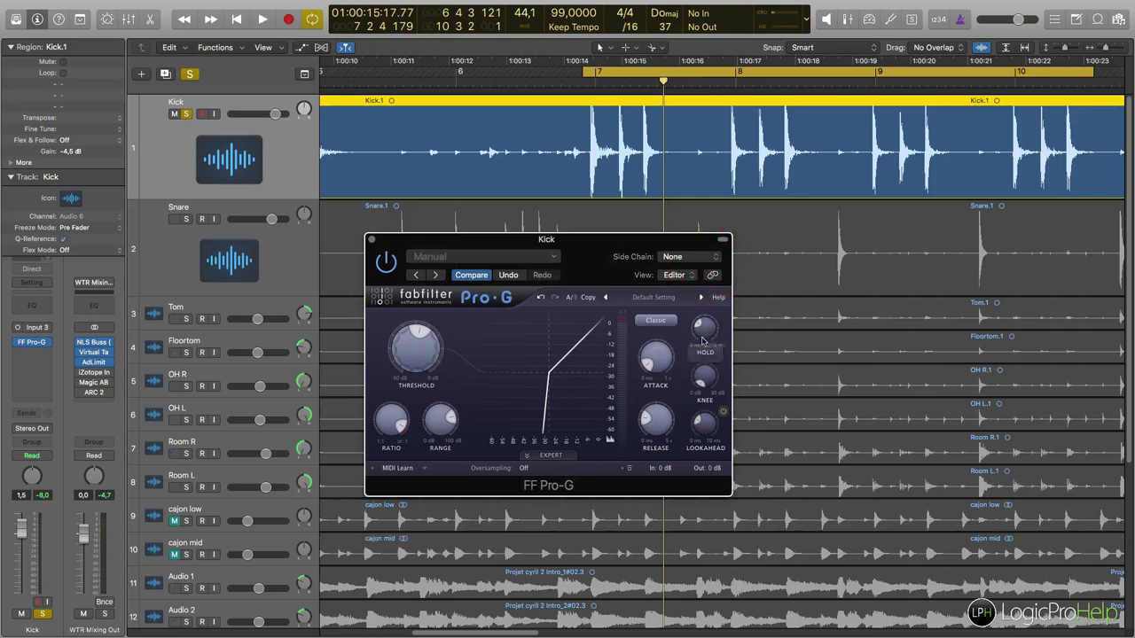
pyautogui.press('space')
pyautogui.moveTo(702, 340); pyautogui.dragTo(706, 328)
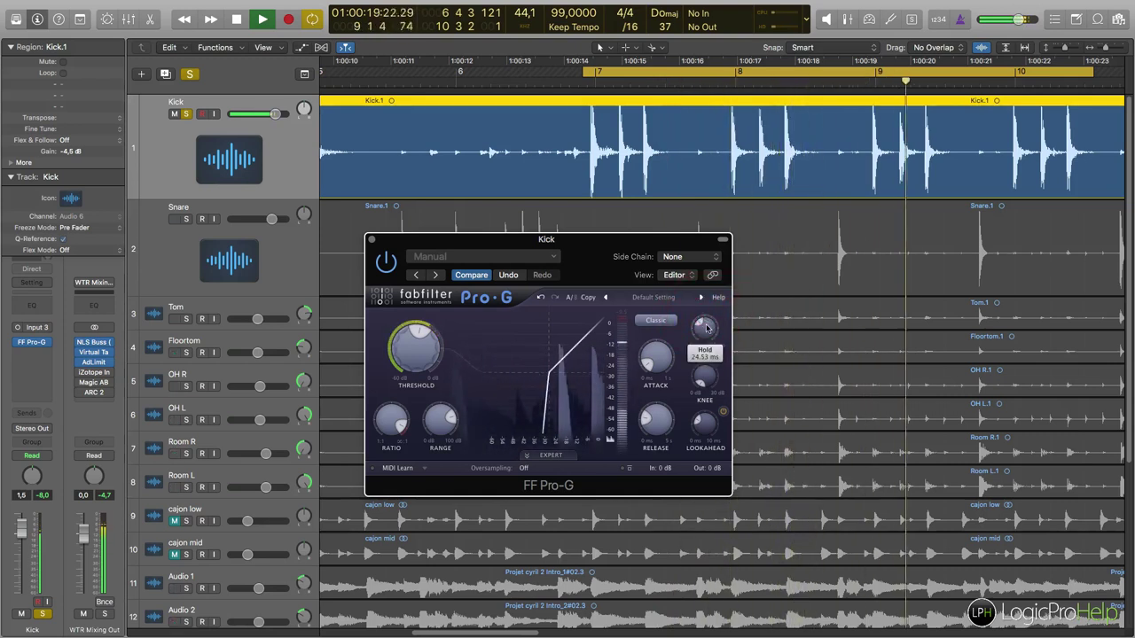
pyautogui.moveTo(707, 328)
pyautogui.moveTo(707, 328); pyautogui.dragTo(707, 319)
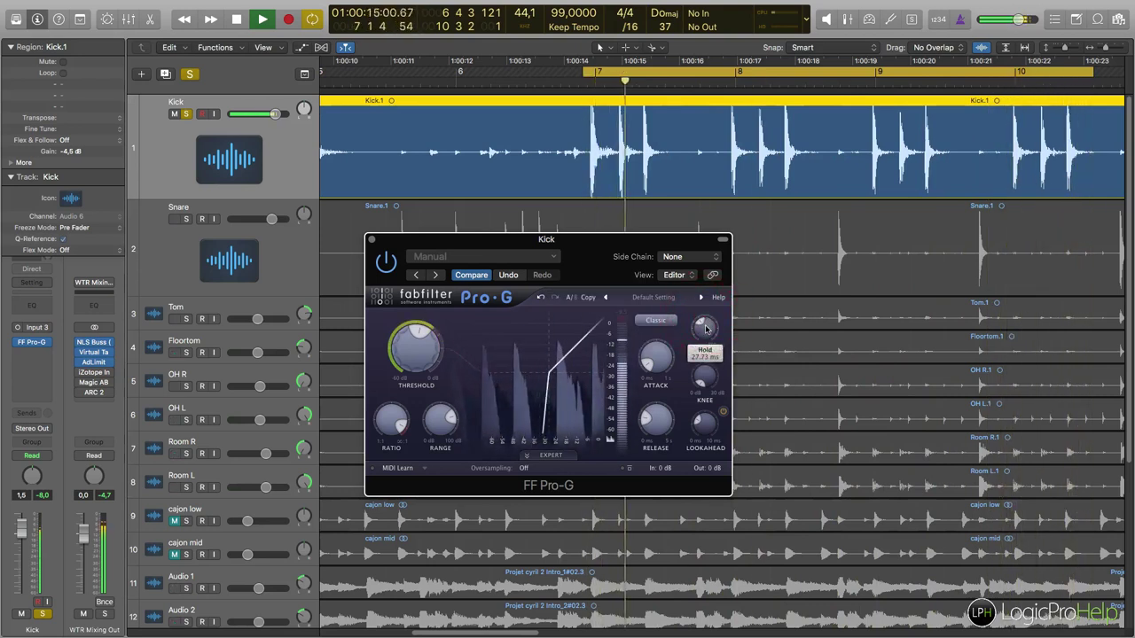
pyautogui.moveTo(667, 426)
pyautogui.press('space')
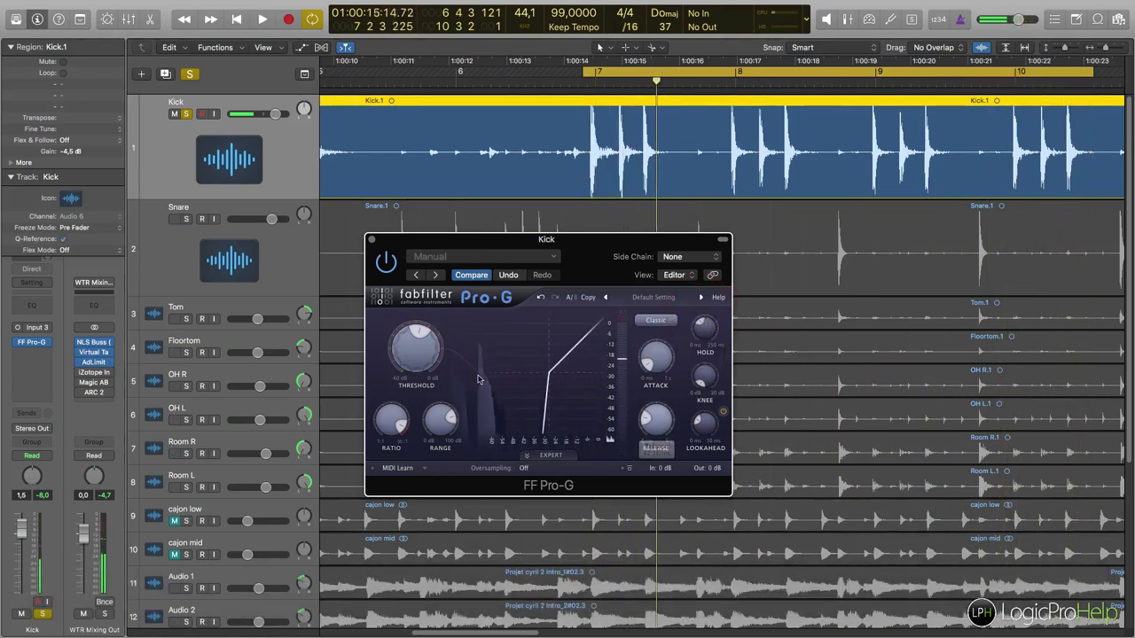
# - Lengthen the gate's release to about 353 ms and replay the kick loop to check the decay of the hits
pyautogui.moveTo(653, 424); pyautogui.dragTo(655, 422)
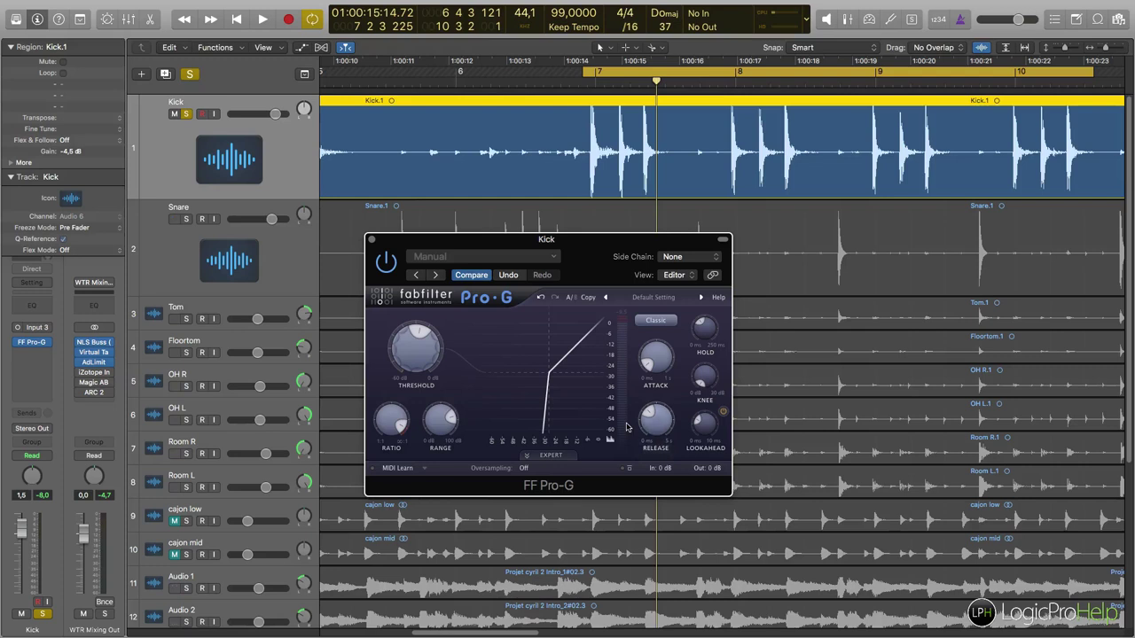
pyautogui.press('space')
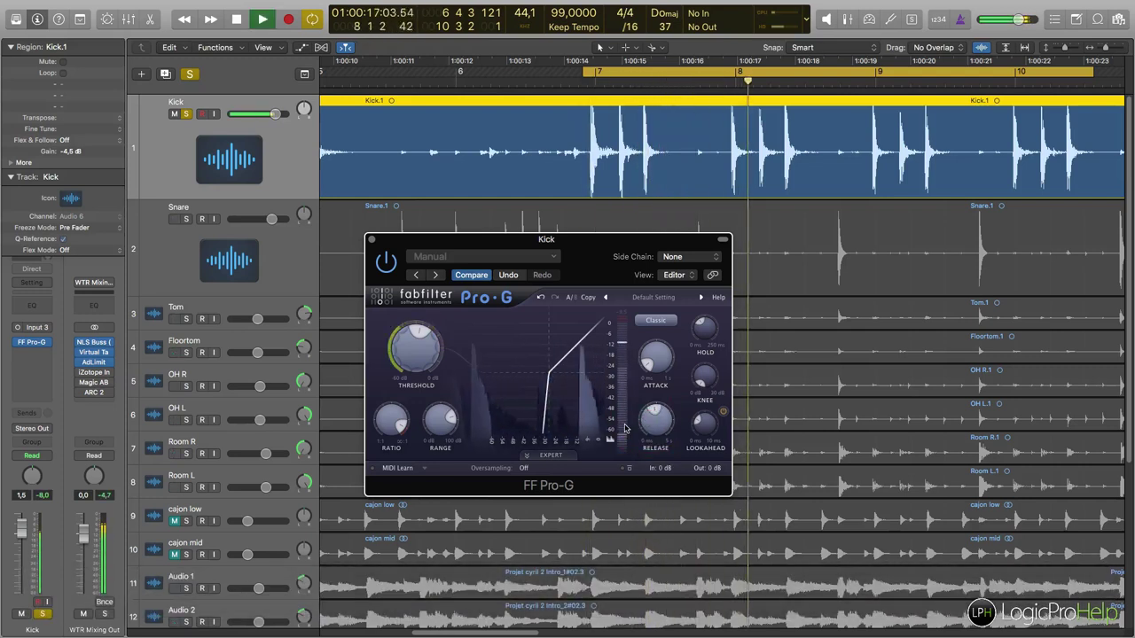
pyautogui.moveTo(628, 430)
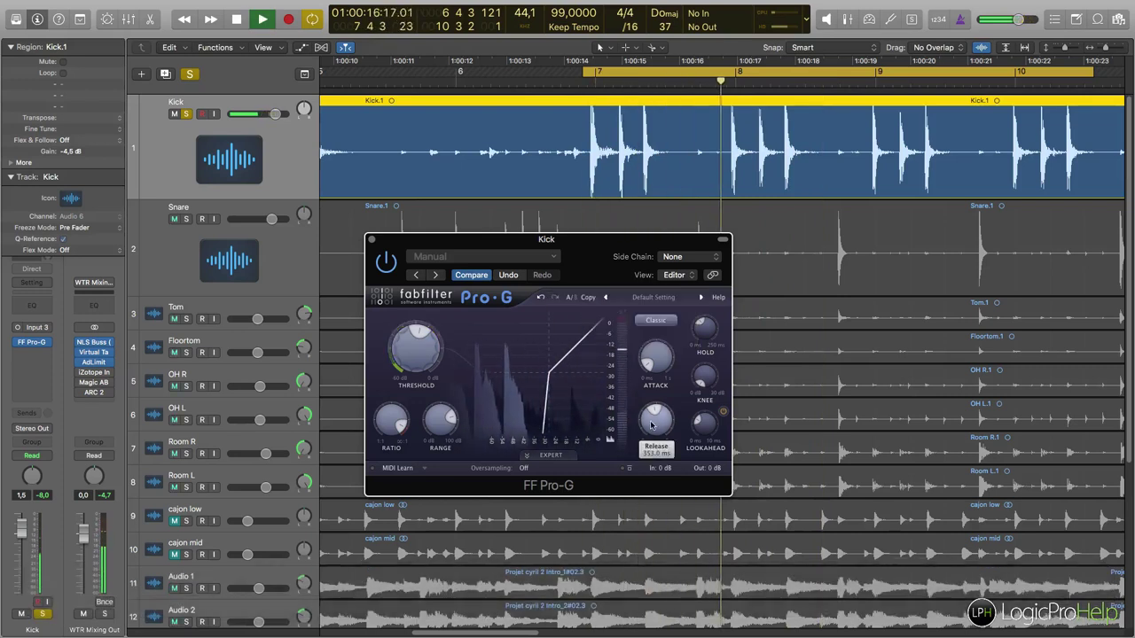
pyautogui.press('space')
pyautogui.moveTo(645, 409)
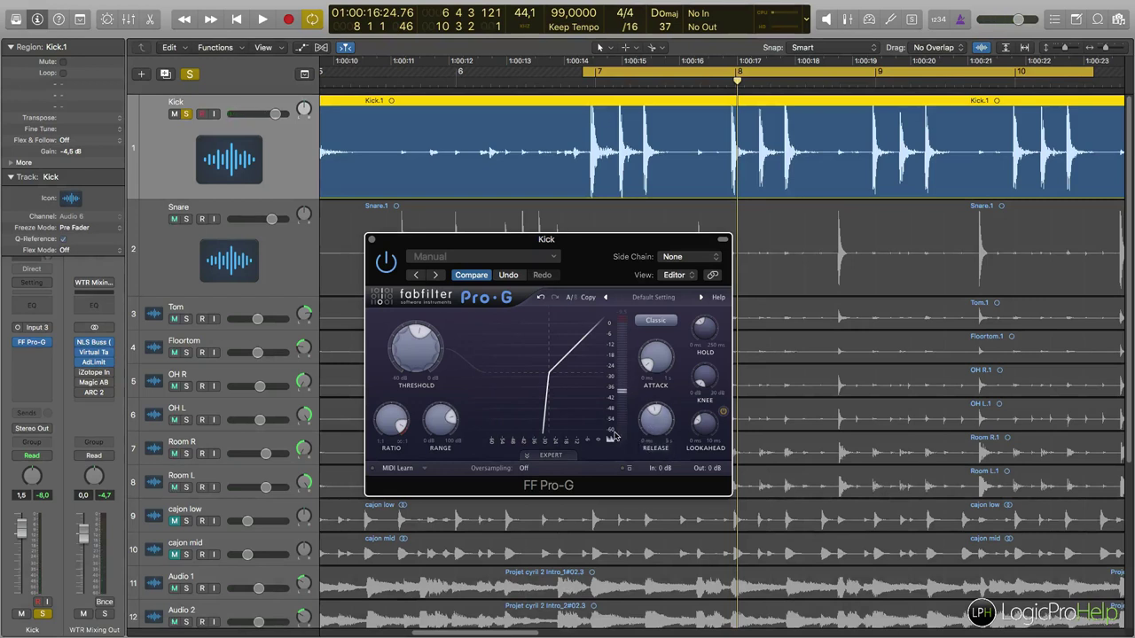
pyautogui.press('space')
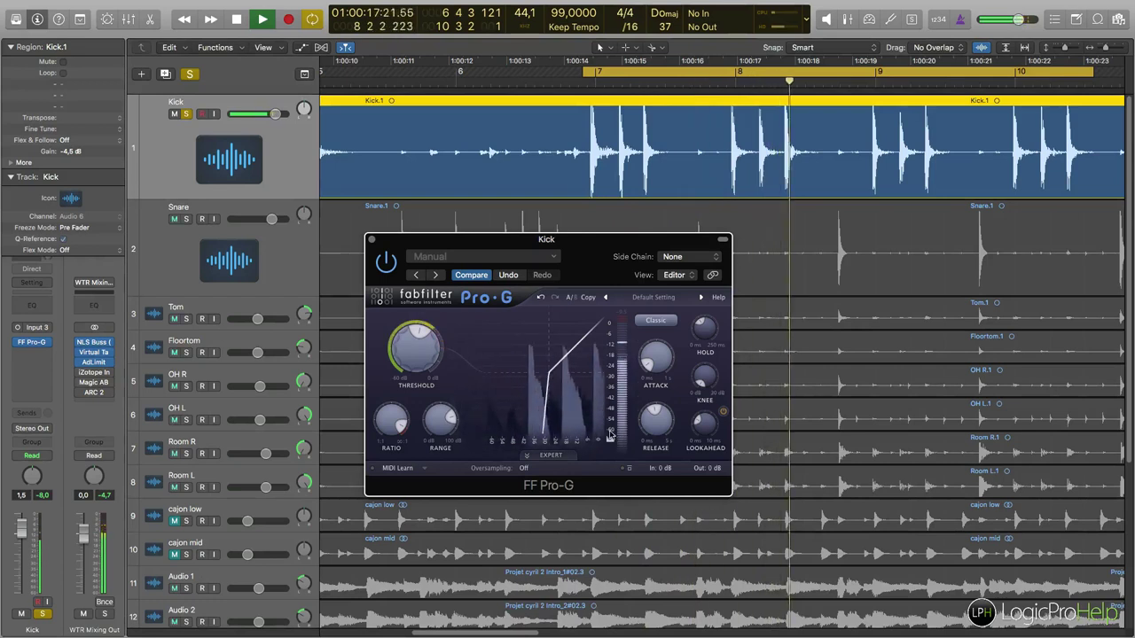
pyautogui.moveTo(701, 381)
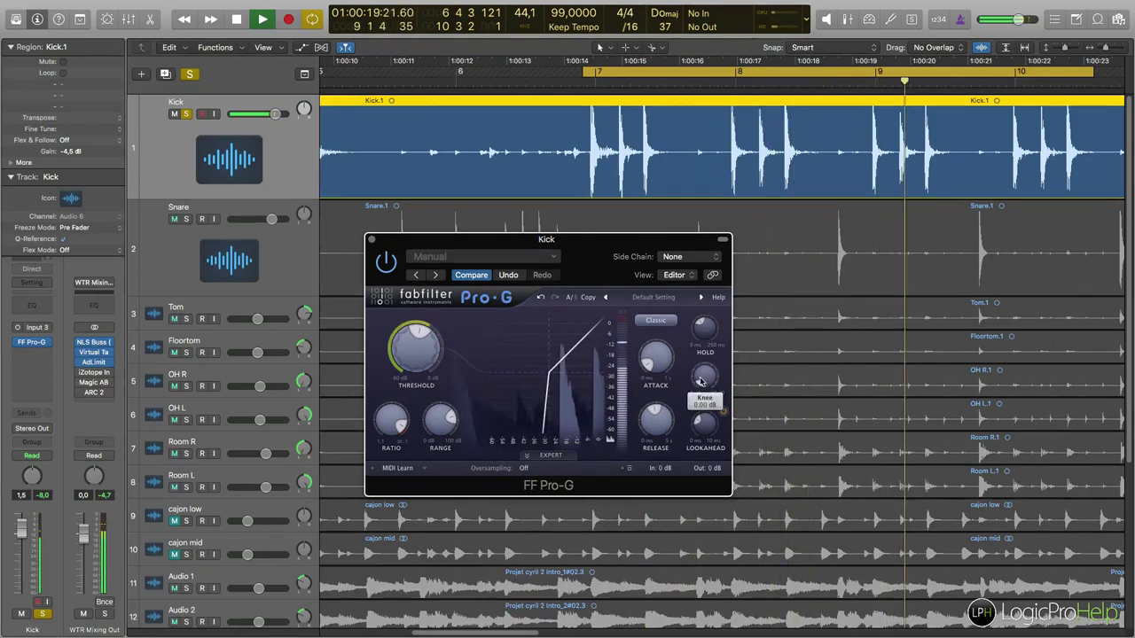
pyautogui.press('space')
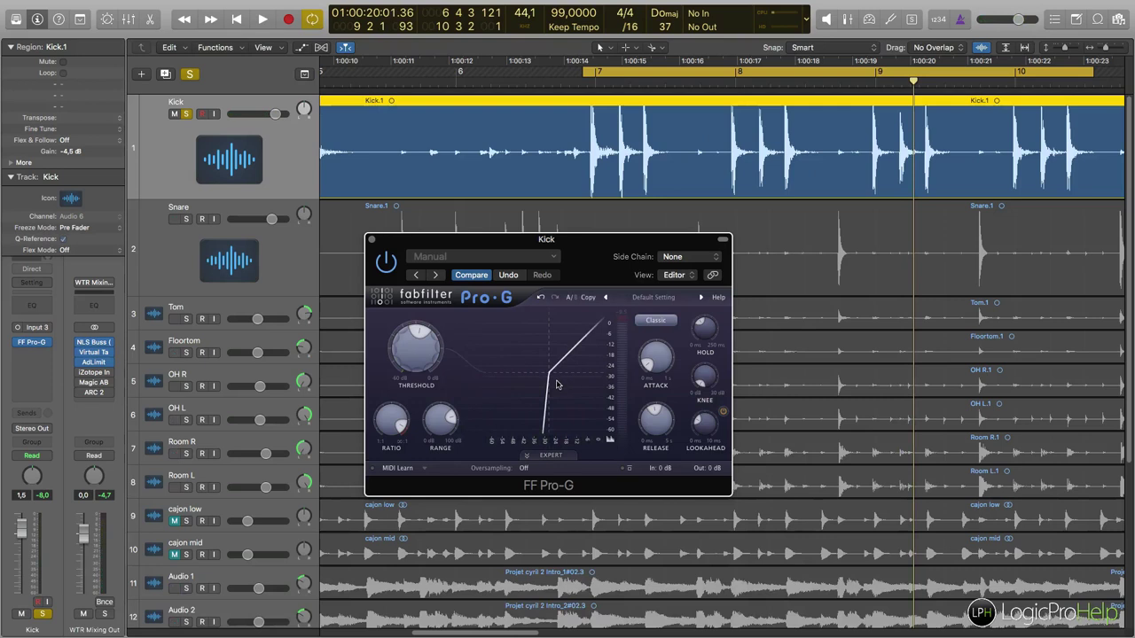
# - Compare the kick loop with the gate bypassed and with it re-enabled
pyautogui.click(386, 263)
pyautogui.press('space')
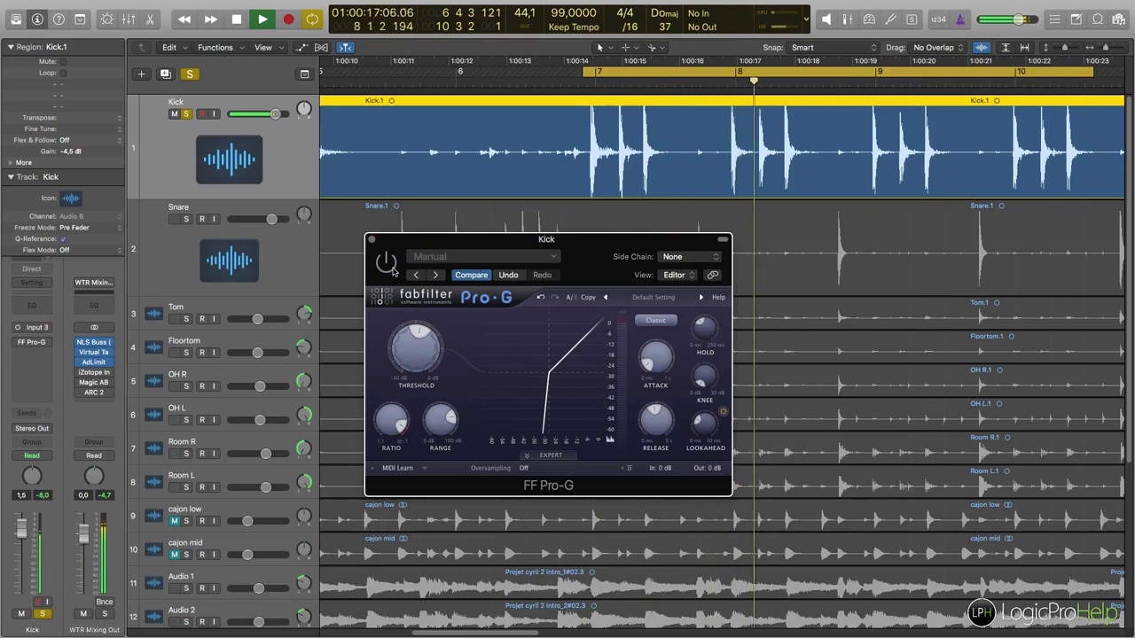
pyautogui.press('space')
pyautogui.click(390, 268)
pyautogui.press('space')
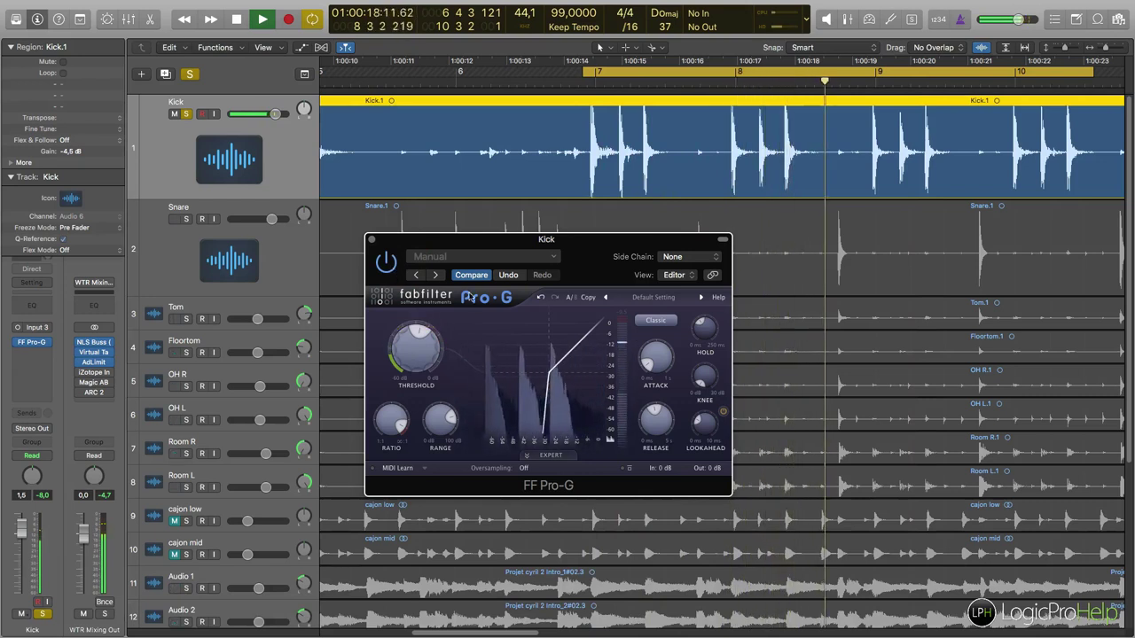
pyautogui.press('space')
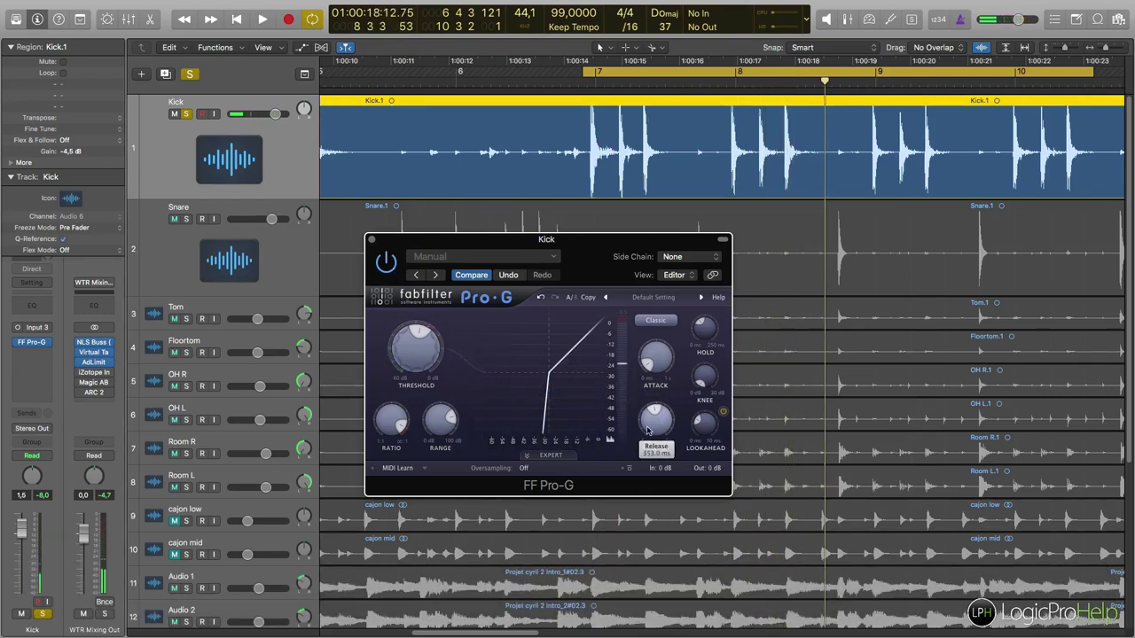
# - Check the gate's release setting and replay the kick loop through to bar 10
pyautogui.moveTo(648, 431)
pyautogui.click(647, 431)
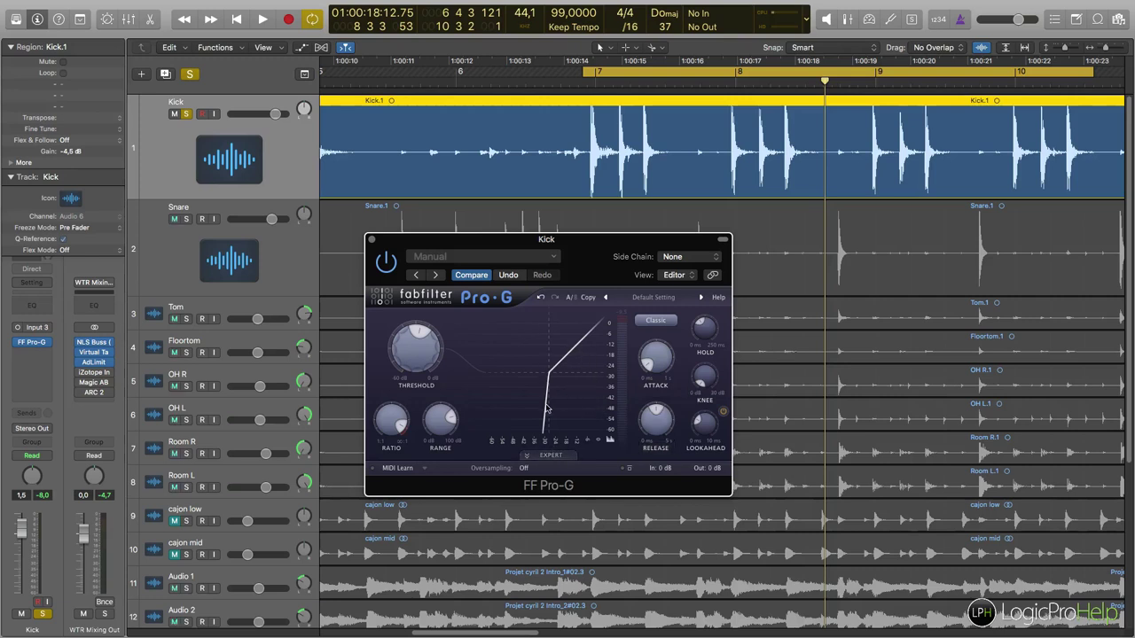
pyautogui.press('space')
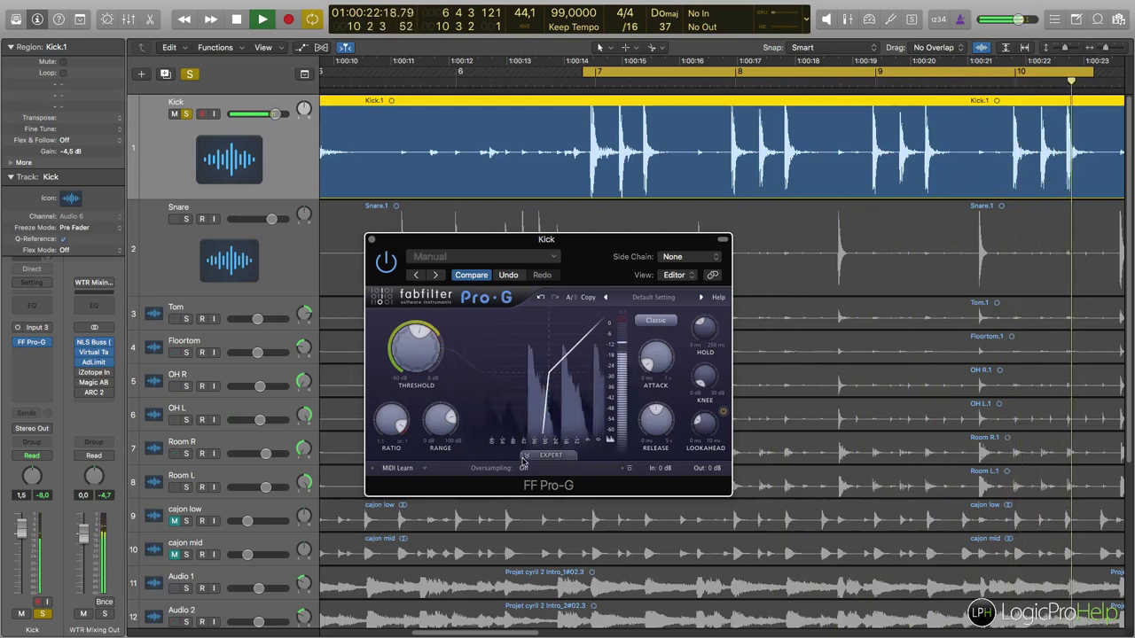
pyautogui.press('space')
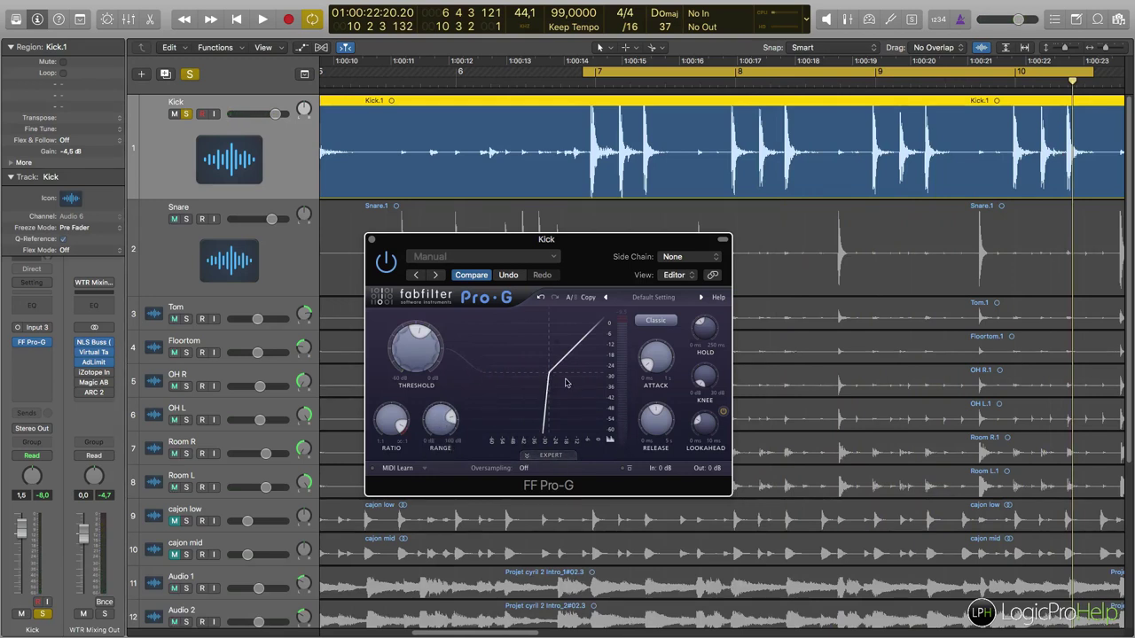
# - Try reducing the gate's range to below 14.30 dB and listen to the kick loop
pyautogui.moveTo(450, 420)
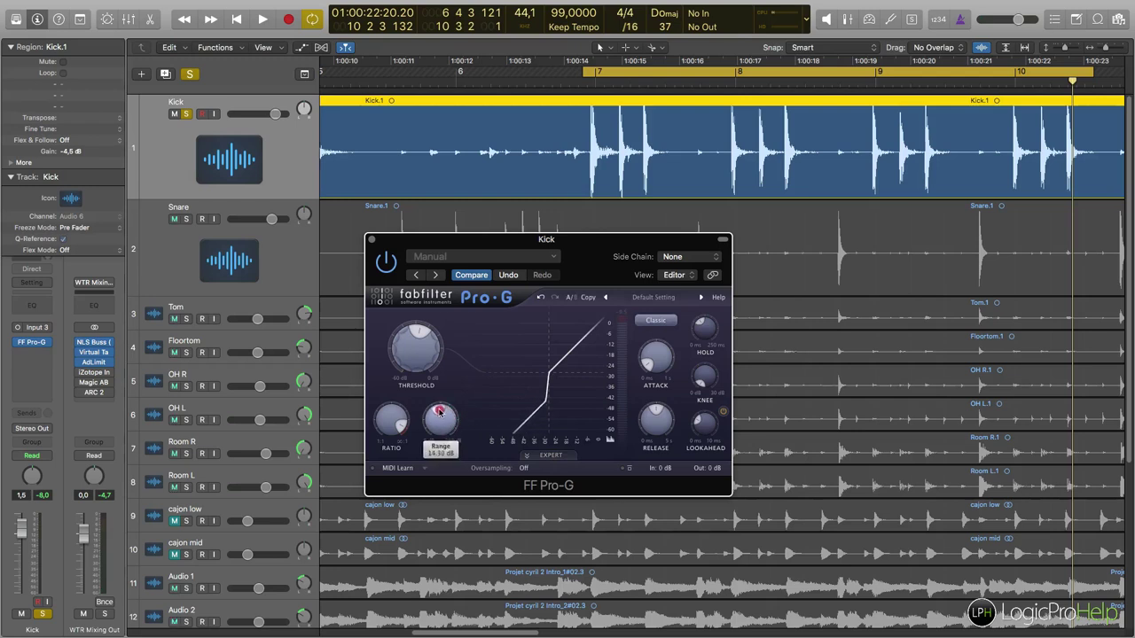
pyautogui.moveTo(435, 415); pyautogui.dragTo(436, 409)
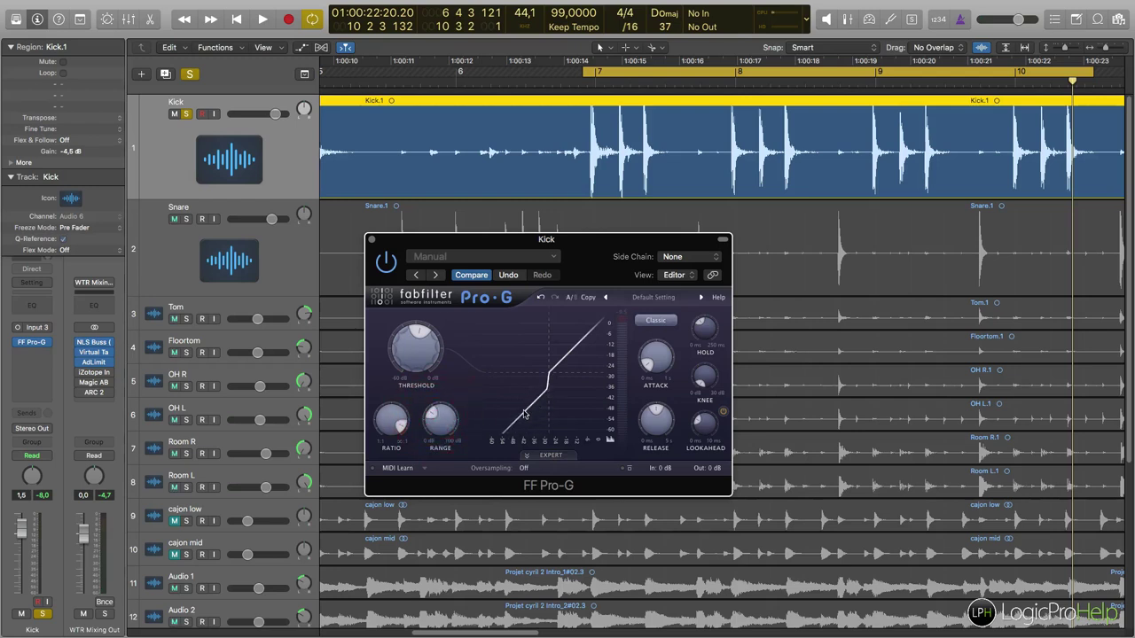
pyautogui.moveTo(452, 421)
pyautogui.press('space')
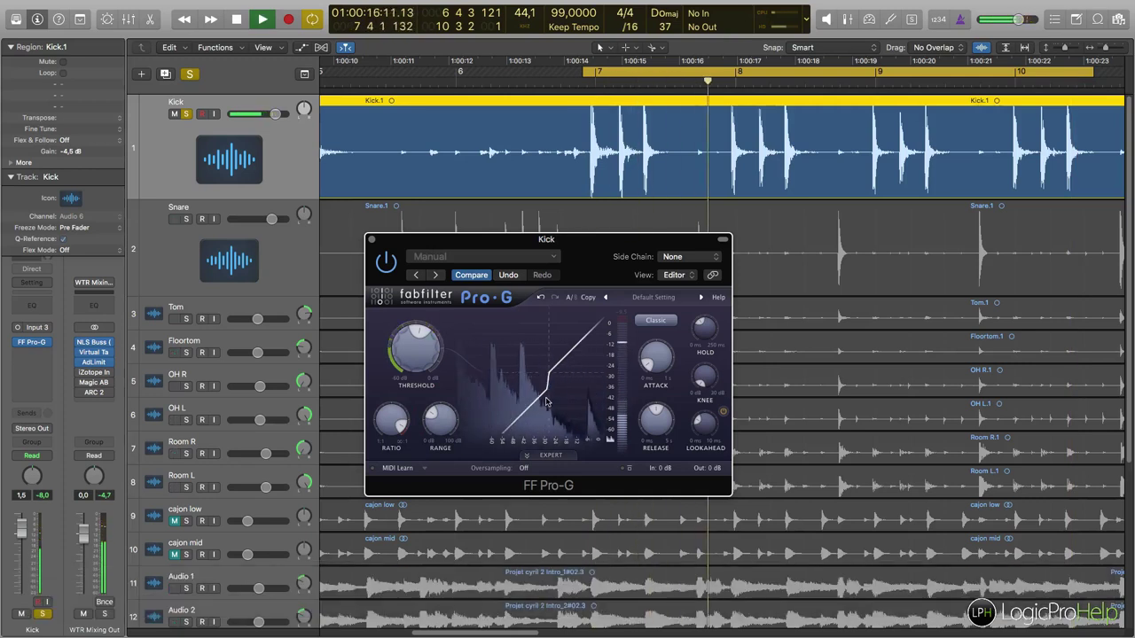
pyautogui.press('space')
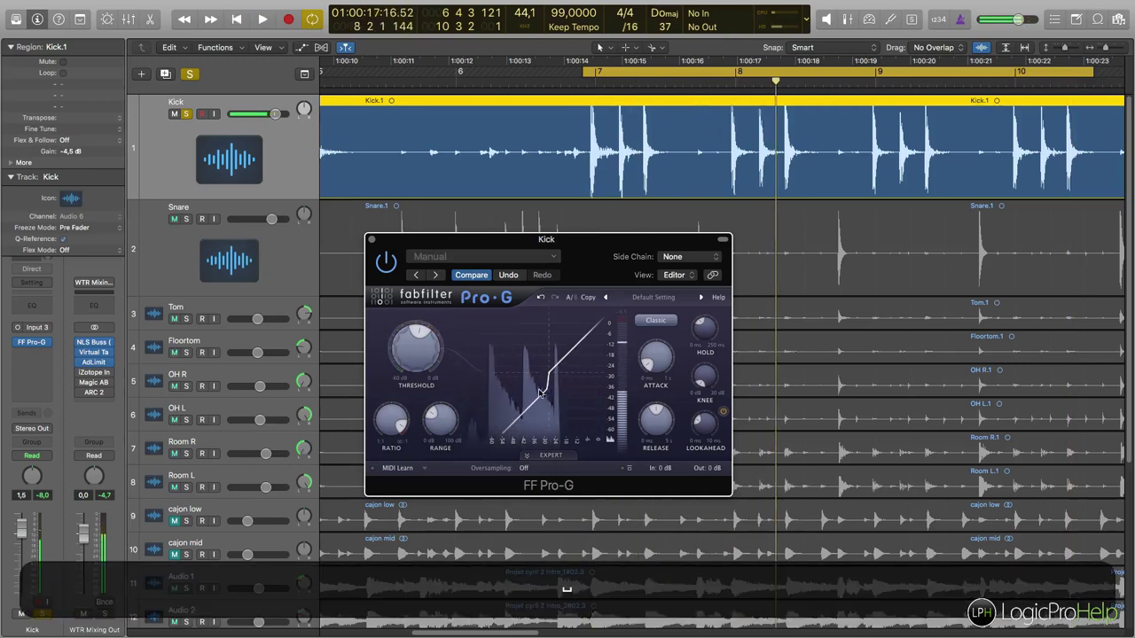
# - Set the gate's range to 100 dB and replay the kick loop
pyautogui.moveTo(440, 424); pyautogui.dragTo(442, 421)
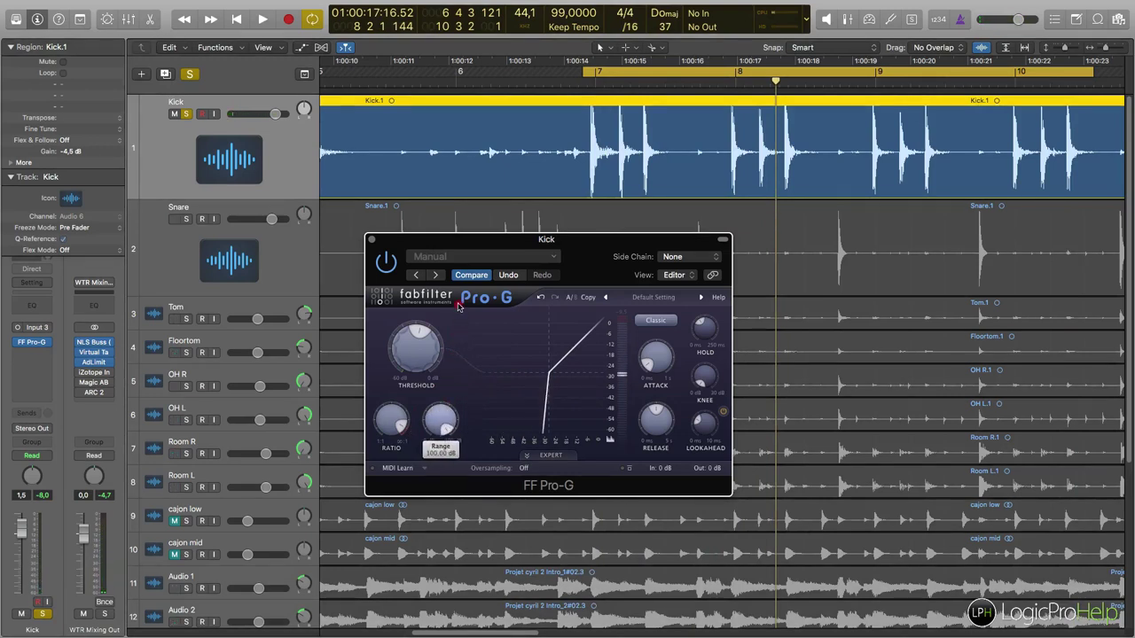
pyautogui.moveTo(459, 306); pyautogui.dragTo(406, 284)
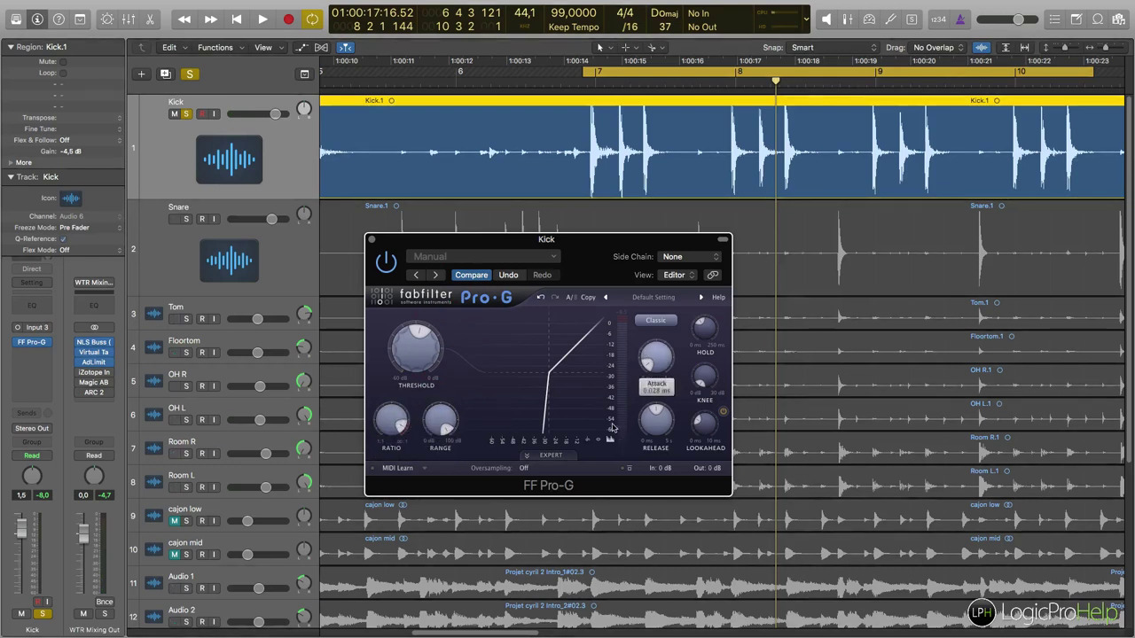
pyautogui.press('space')
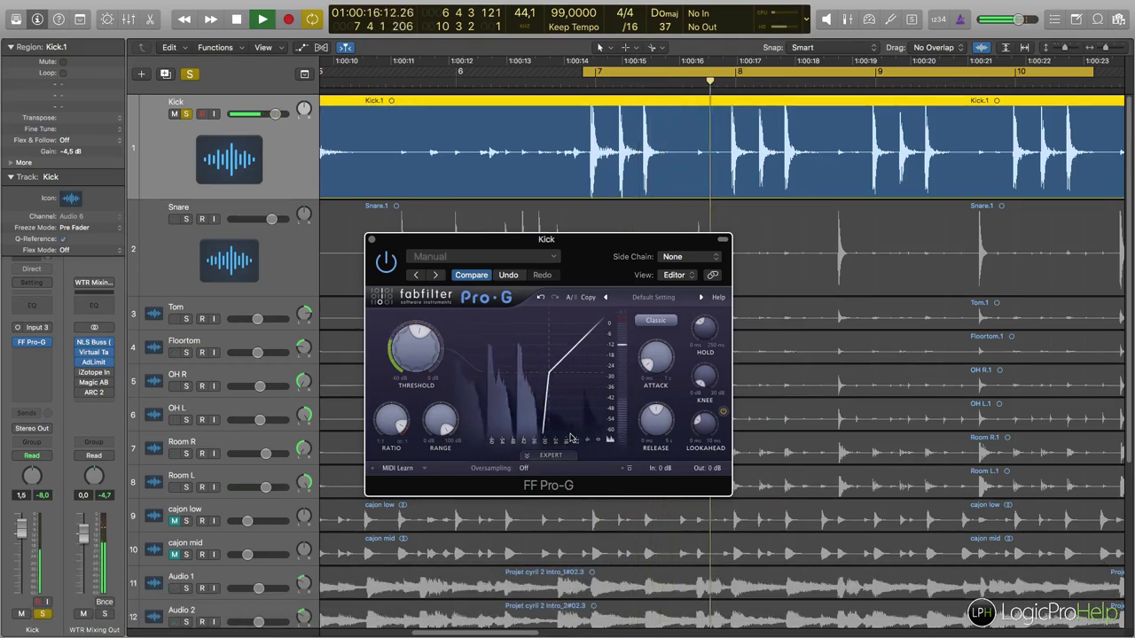
pyautogui.press('space')
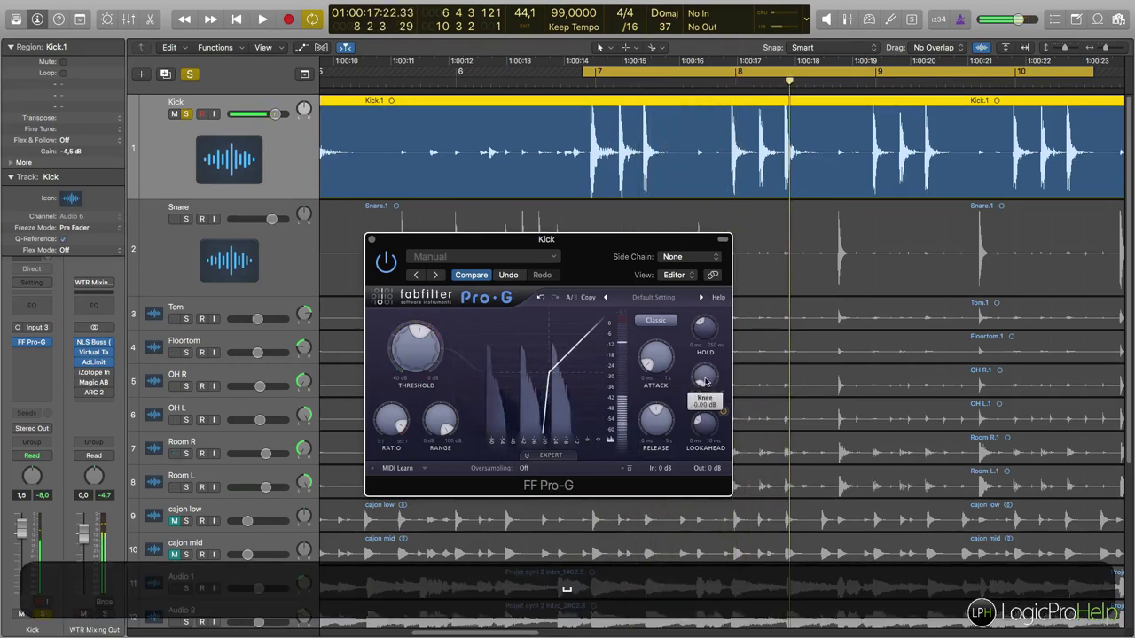
# - Try a softer gate knee, raising it to about 16.92 dB and up to about 29.56 dB, and play the kick loop
pyautogui.moveTo(698, 373)
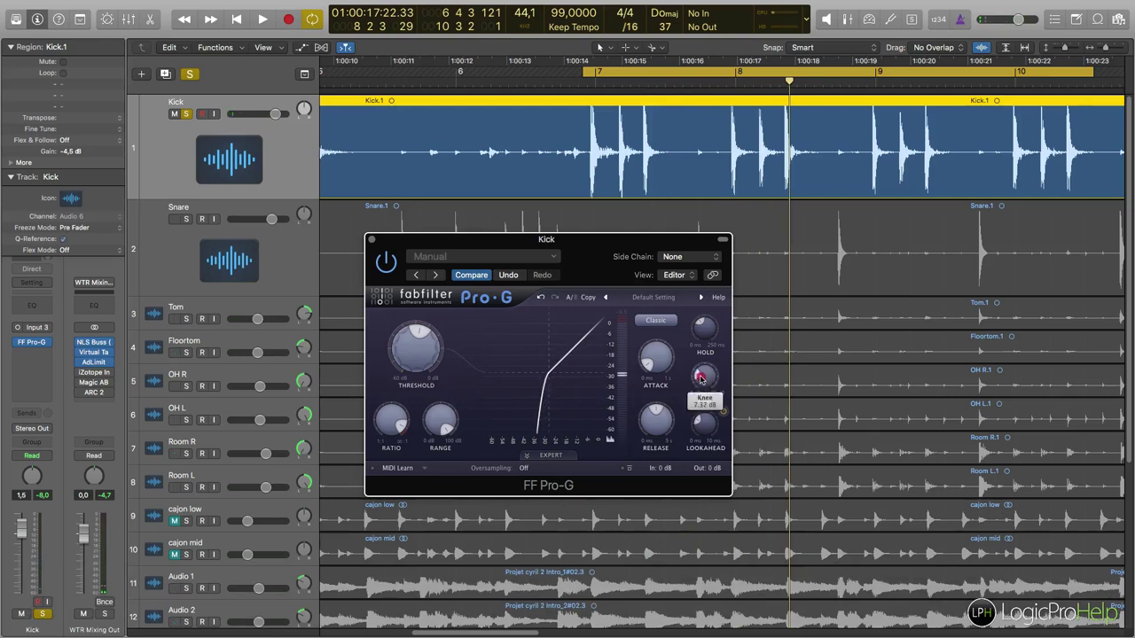
pyautogui.moveTo(701, 378); pyautogui.dragTo(592, 384)
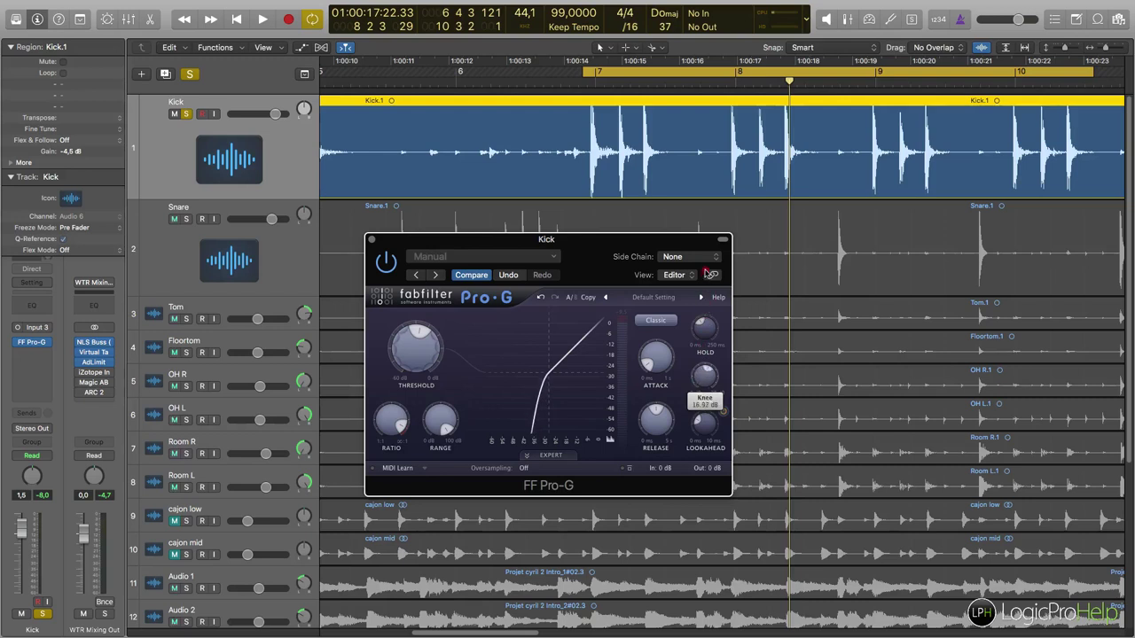
pyautogui.press('space')
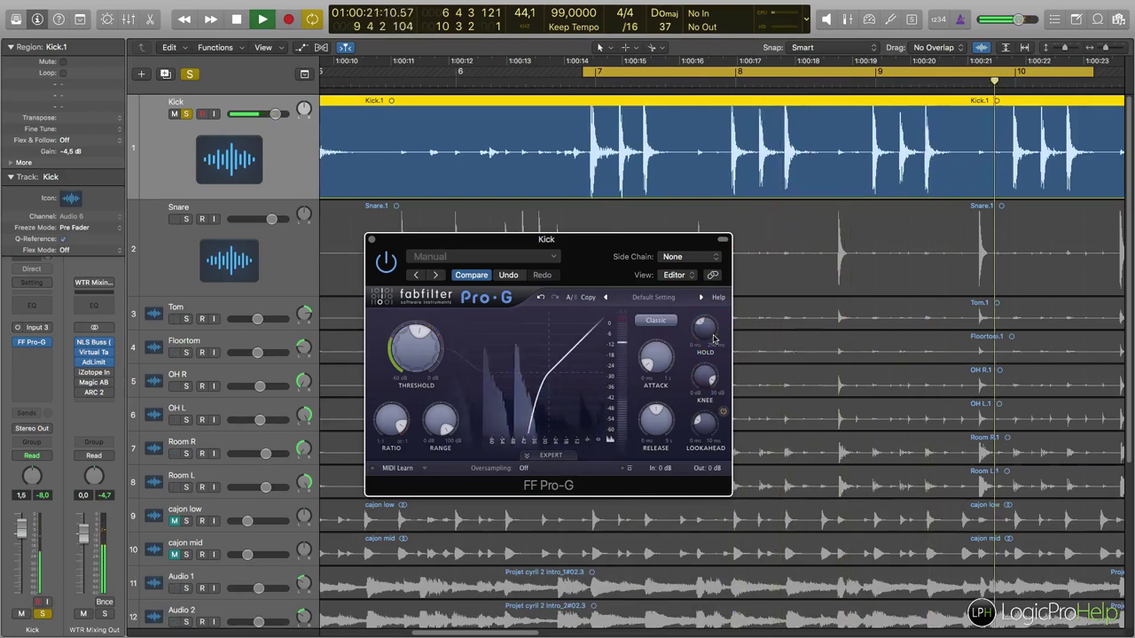
pyautogui.press('space')
pyautogui.moveTo(715, 373)
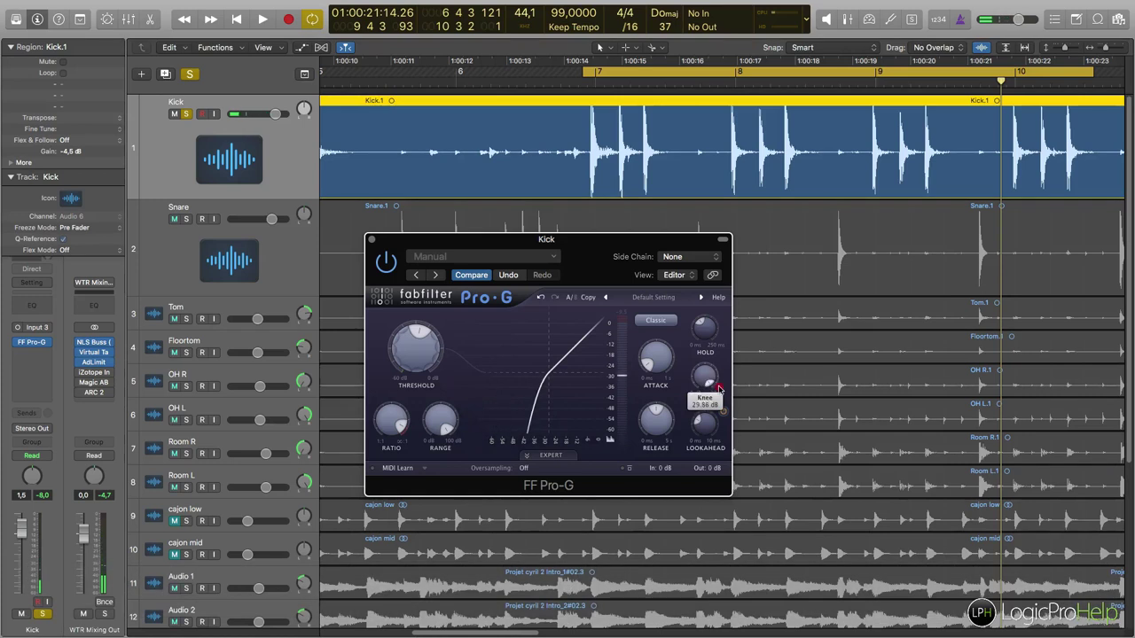
pyautogui.moveTo(718, 387); pyautogui.dragTo(716, 384)
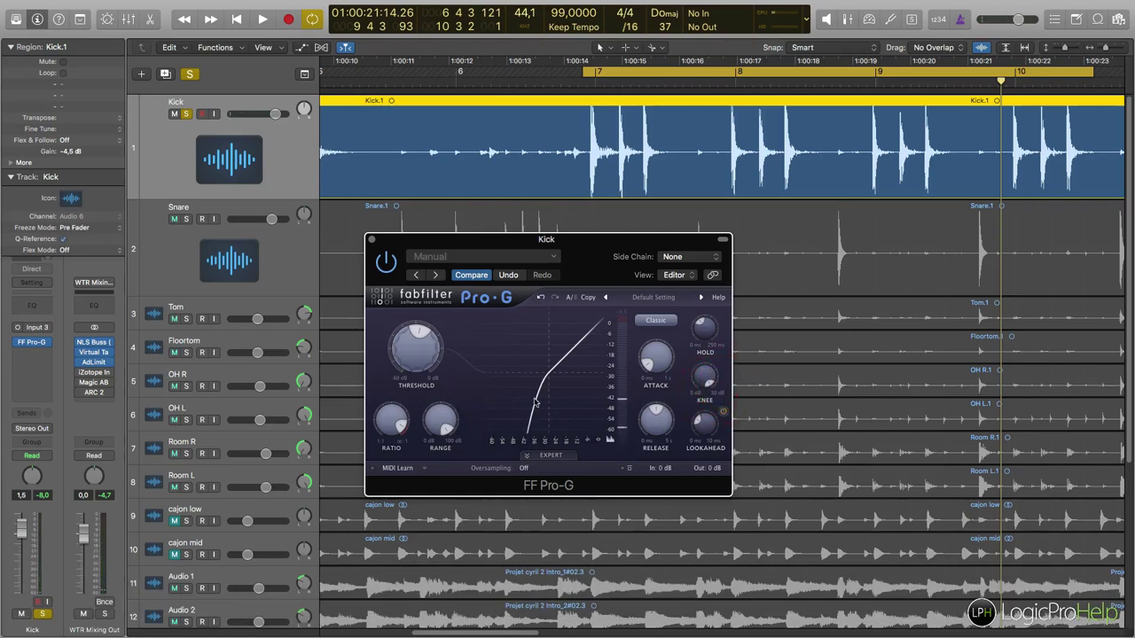
pyautogui.press('space')
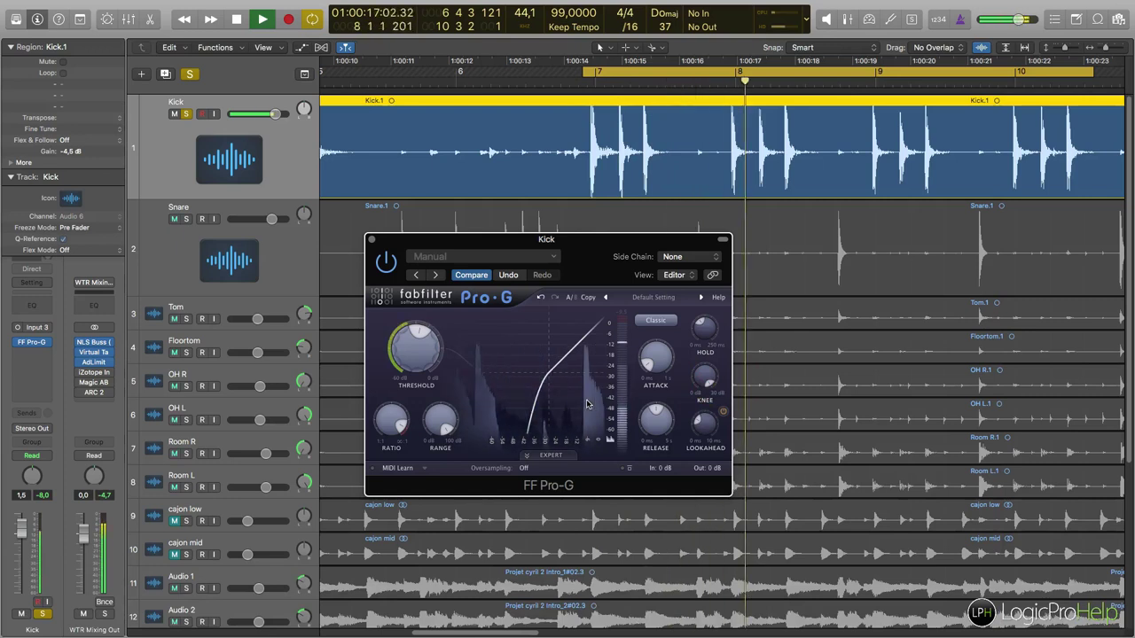
pyautogui.press('space')
# - Lower the gate's knee to about 9.16 dB and play the kick loop
pyautogui.moveTo(705, 377); pyautogui.dragTo(691, 469)
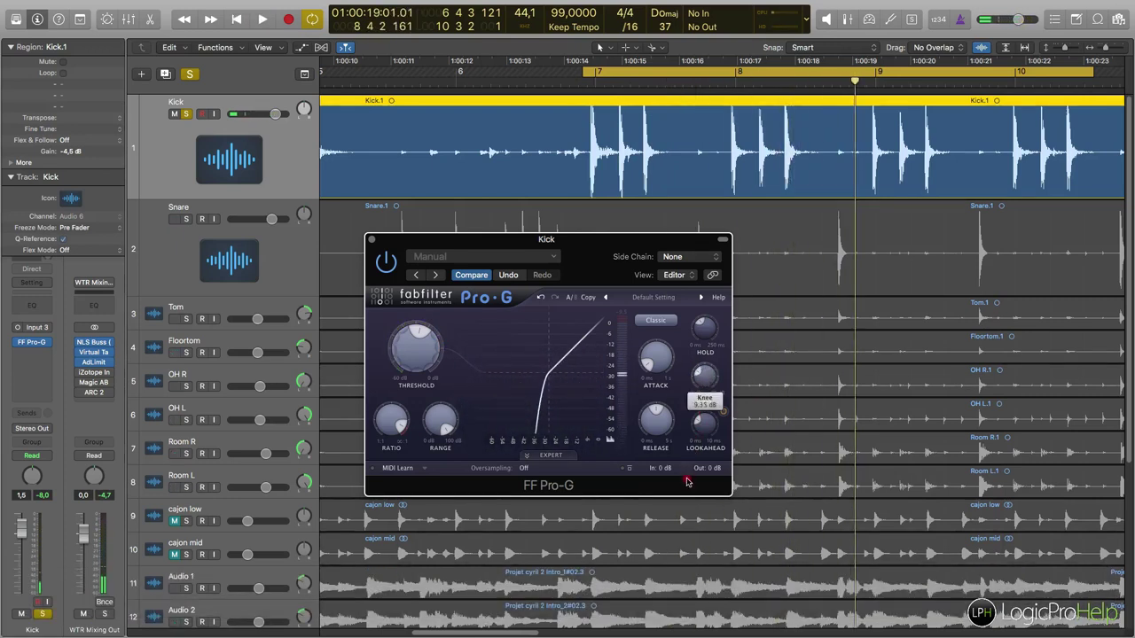
pyautogui.press('space')
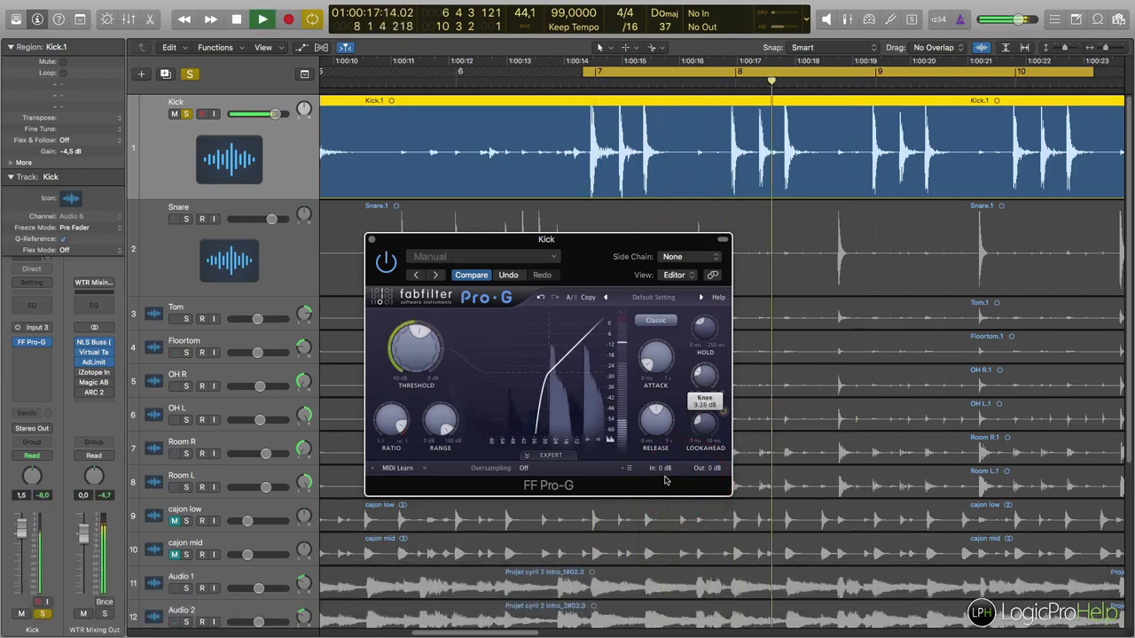
pyautogui.press('space')
# - Play the kick loop with the gate bypassed, then with it enabled again, to compare the two sounds
pyautogui.click(388, 267)
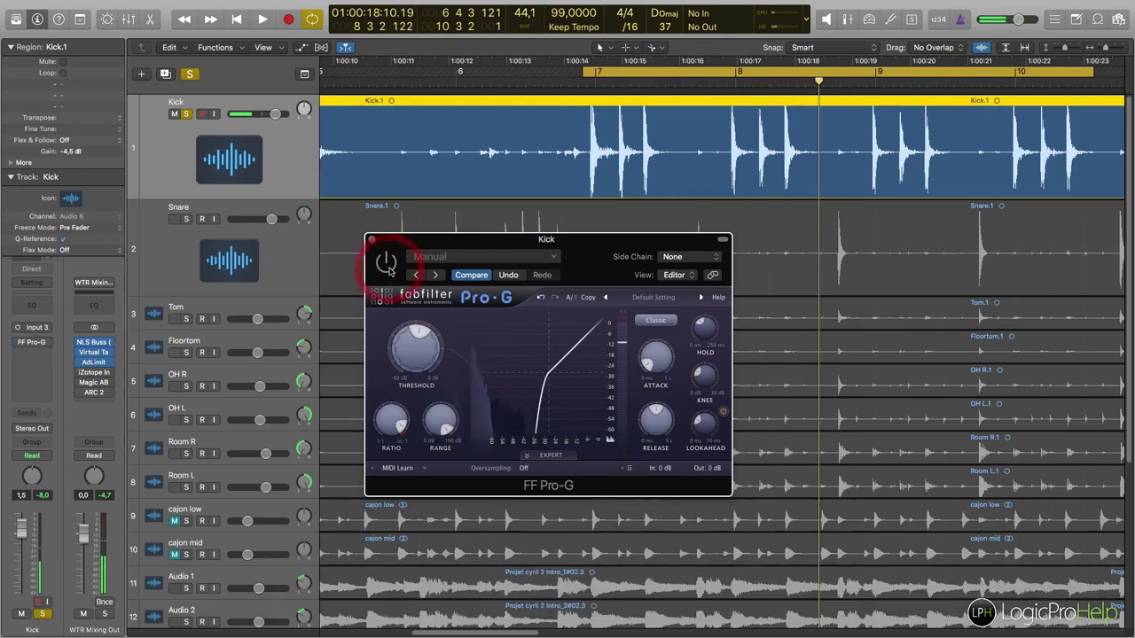
pyautogui.press('space')
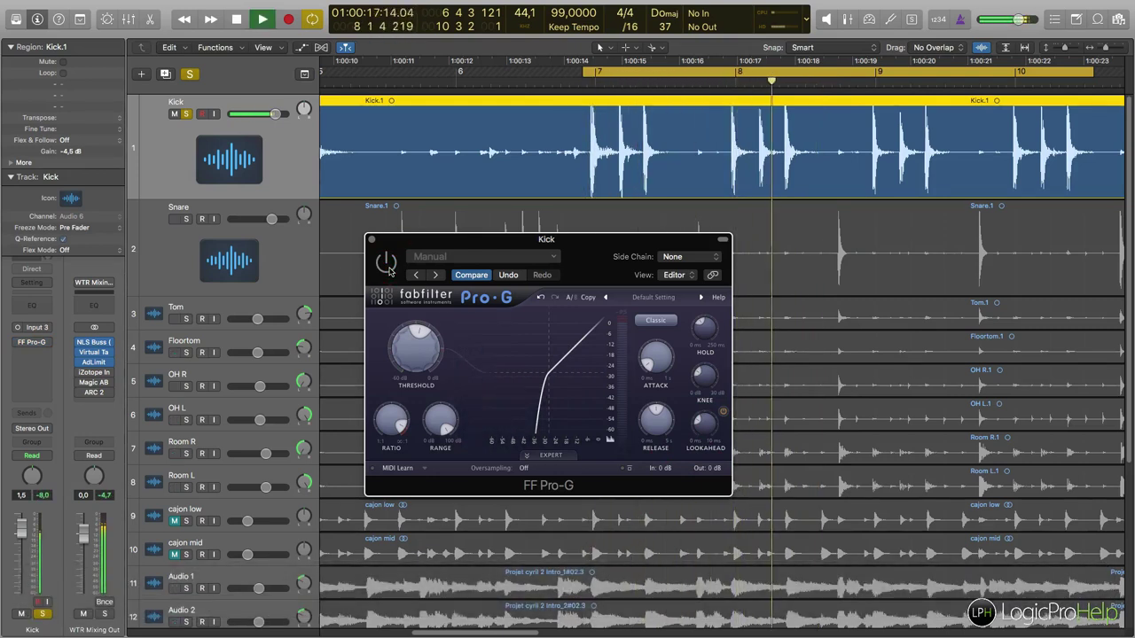
pyautogui.press('space')
pyautogui.click(388, 265)
pyautogui.press('space')
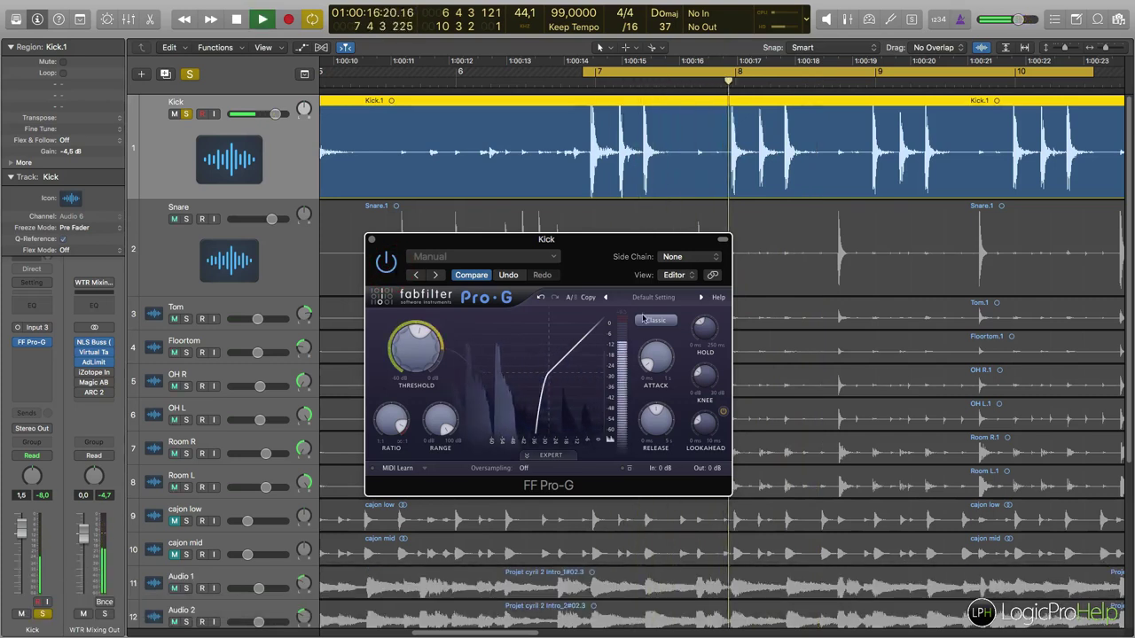
pyautogui.moveTo(656, 413)
pyautogui.press('space')
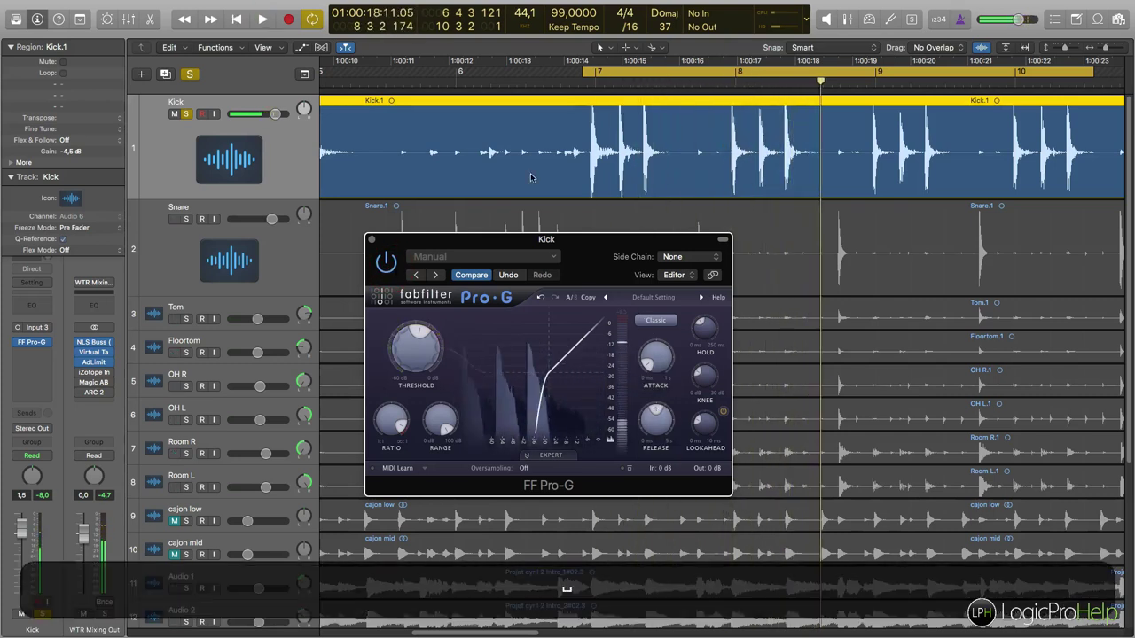
pyautogui.moveTo(589, 258); pyautogui.dragTo(639, 269)
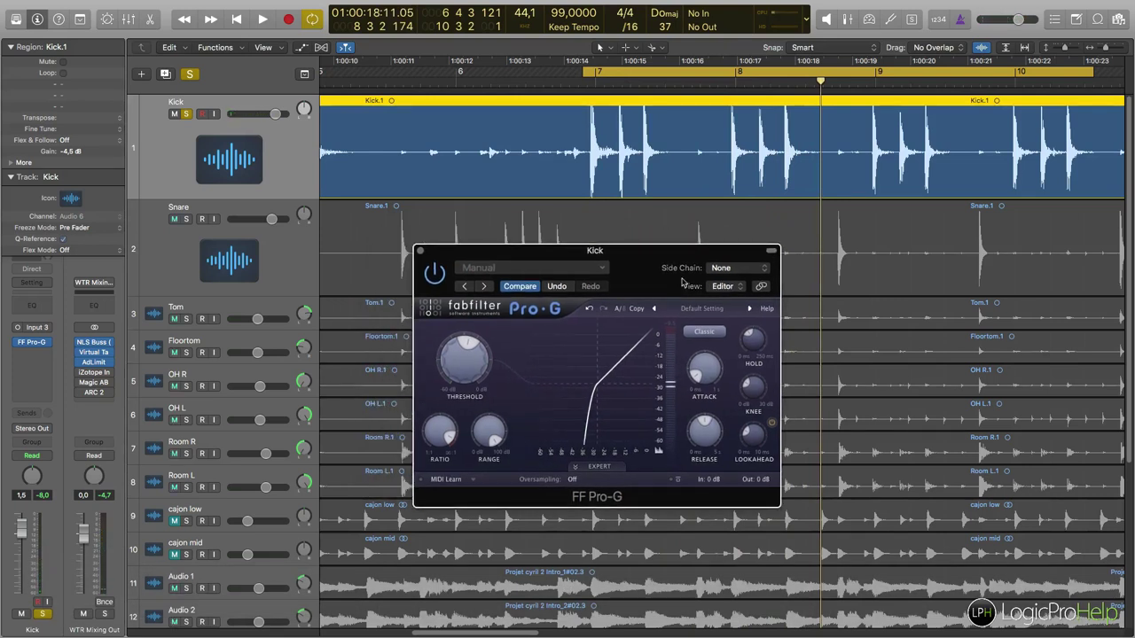
pyautogui.moveTo(635, 285); pyautogui.dragTo(626, 274)
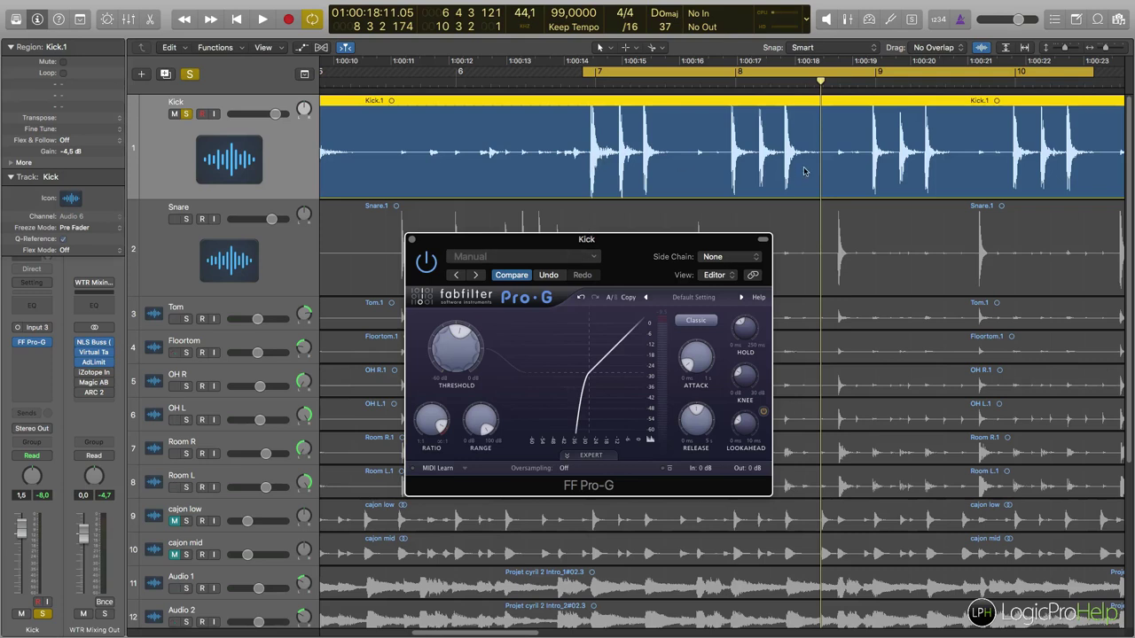
pyautogui.moveTo(622, 265); pyautogui.dragTo(631, 246)
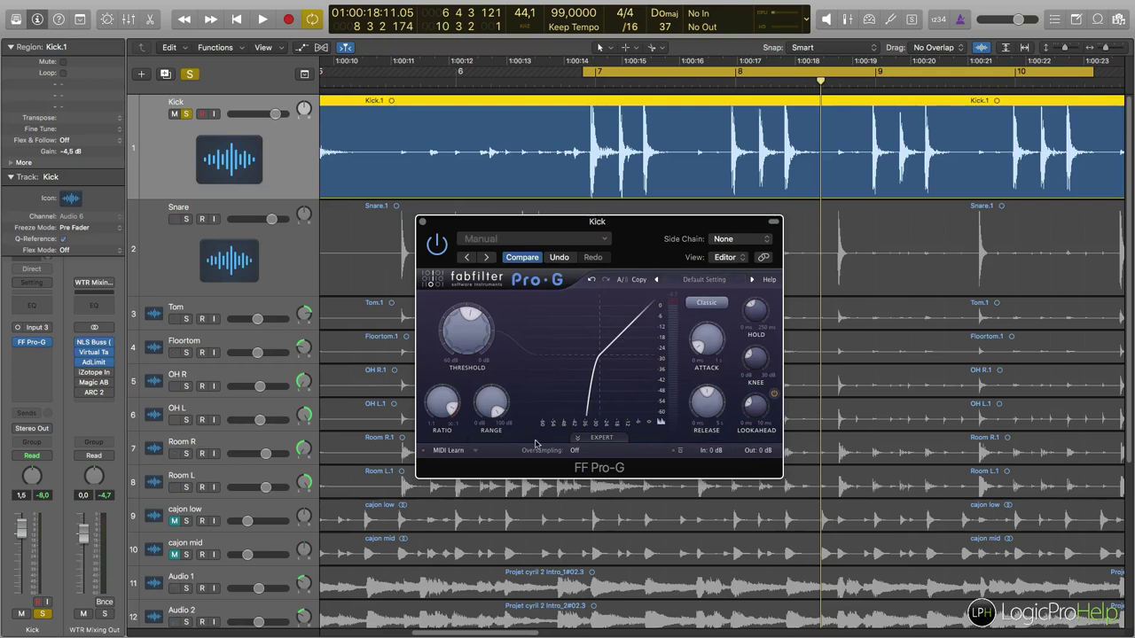
# - In the gate's expert settings, limit the side-chain filter to 11.89–61.57 Hz, try its audition mode, and collapse the expert settings
pyautogui.click(596, 438)
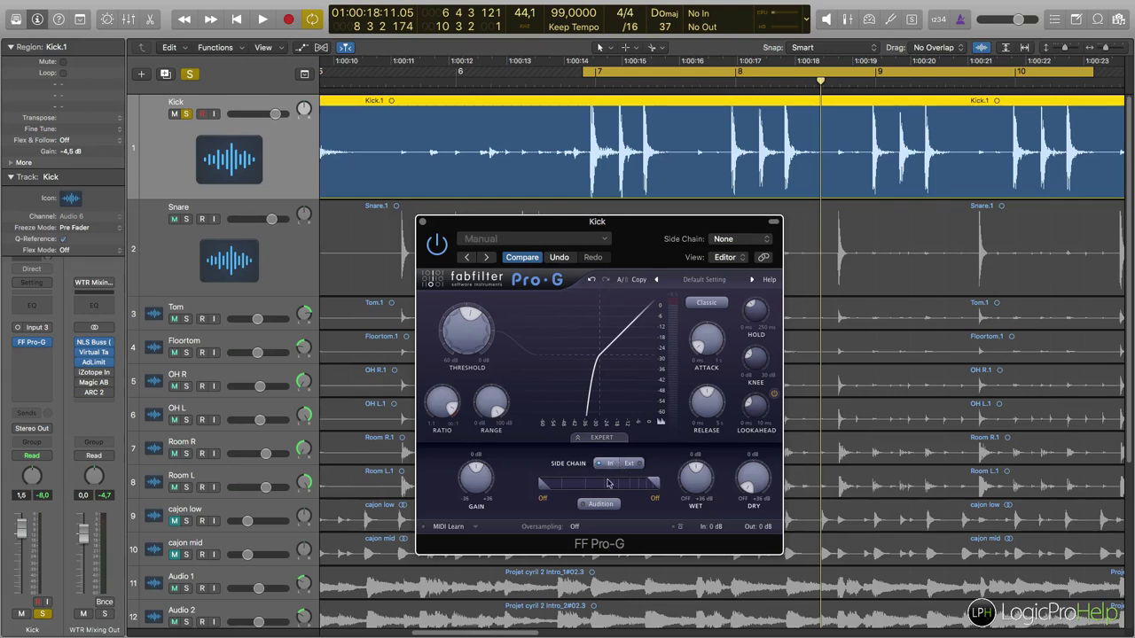
pyautogui.moveTo(655, 483); pyautogui.dragTo(572, 483)
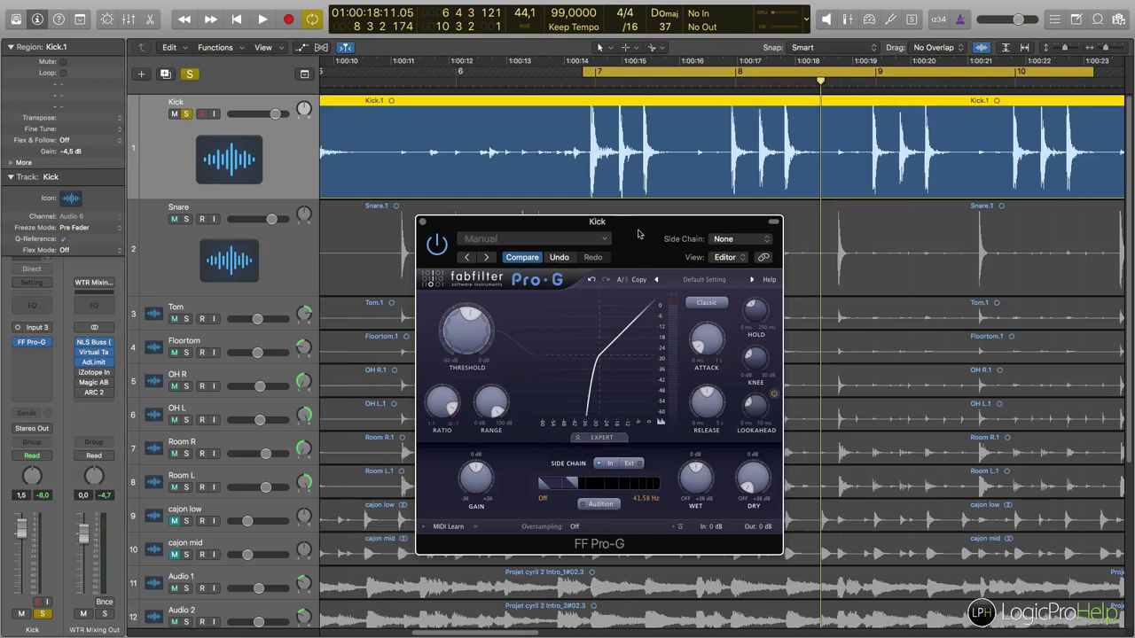
pyautogui.moveTo(574, 480)
pyautogui.mouseDown()
pyautogui.moveTo(548, 479)
pyautogui.moveTo(674, 484)
pyautogui.moveTo(547, 489)
pyautogui.moveTo(577, 485)
pyautogui.mouseUp()
pyautogui.moveTo(625, 484)
pyautogui.click(612, 504)
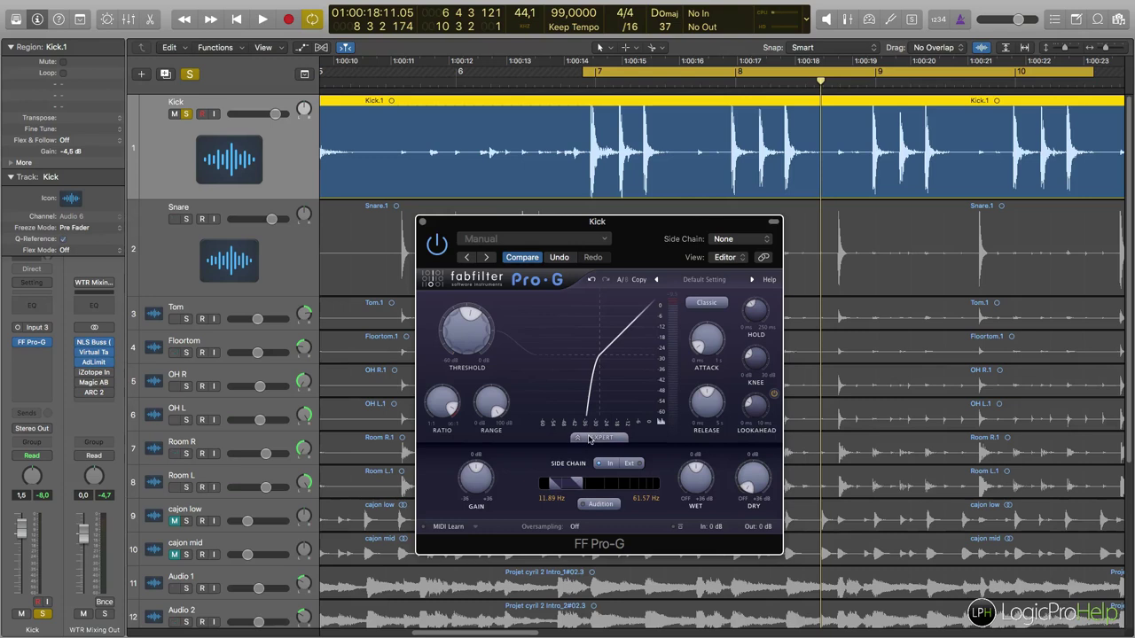
pyautogui.click(590, 438)
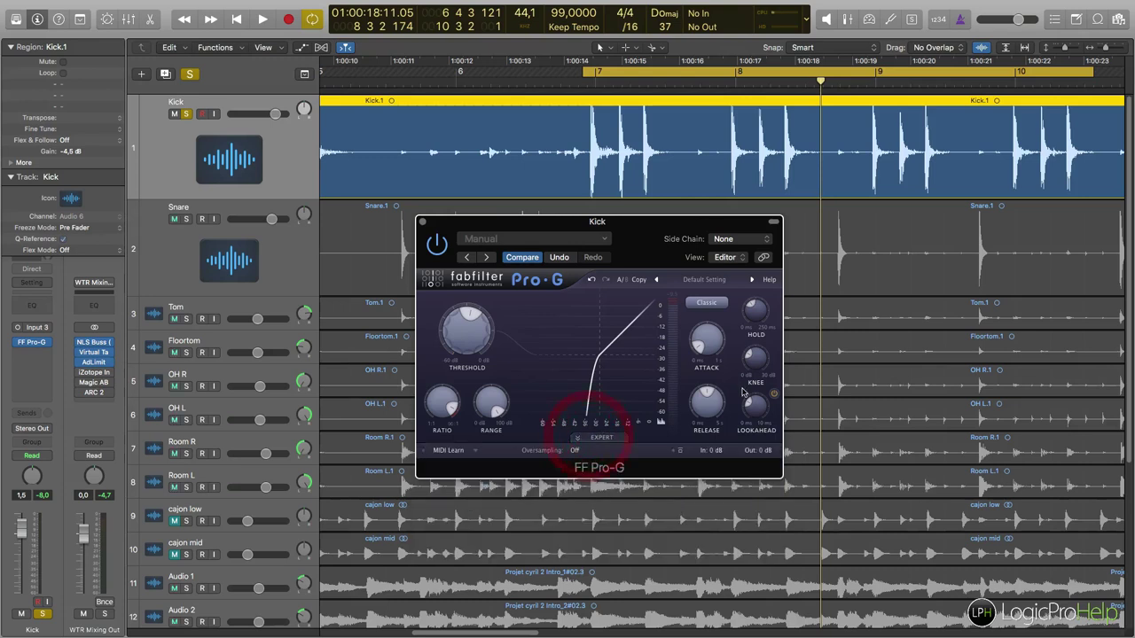
pyautogui.moveTo(621, 222); pyautogui.dragTo(664, 199)
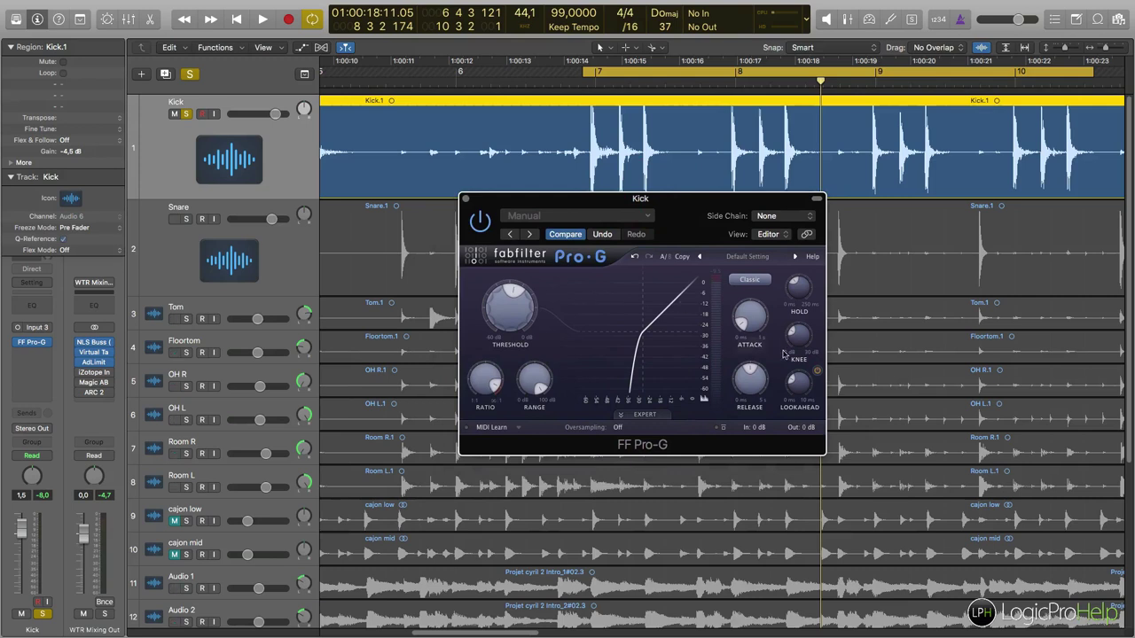
pyautogui.moveTo(657, 203); pyautogui.dragTo(622, 208)
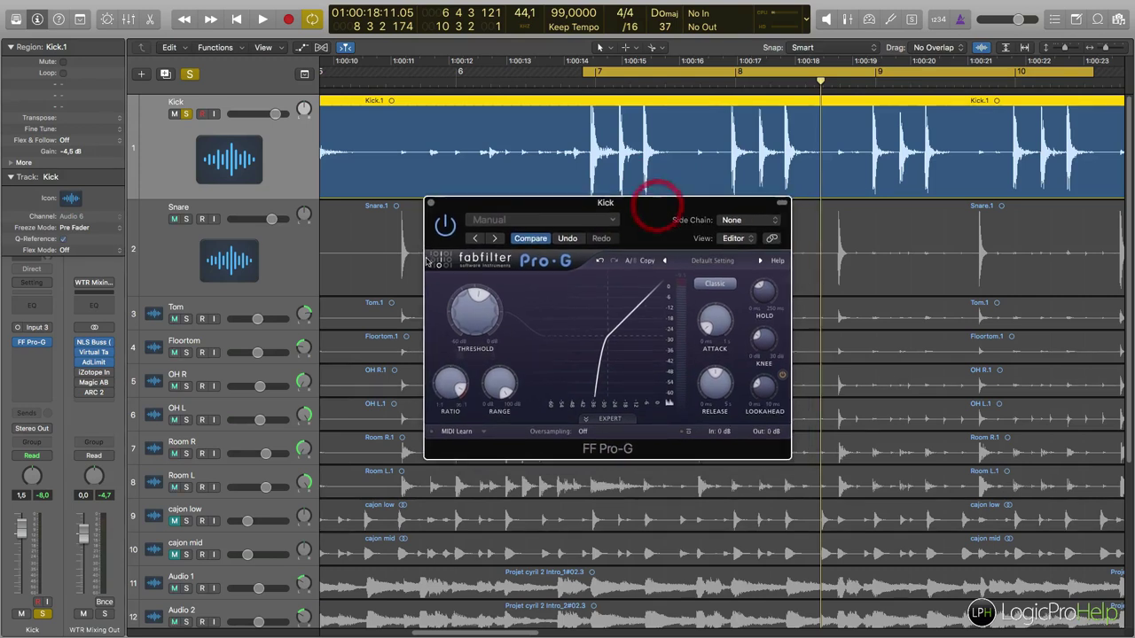